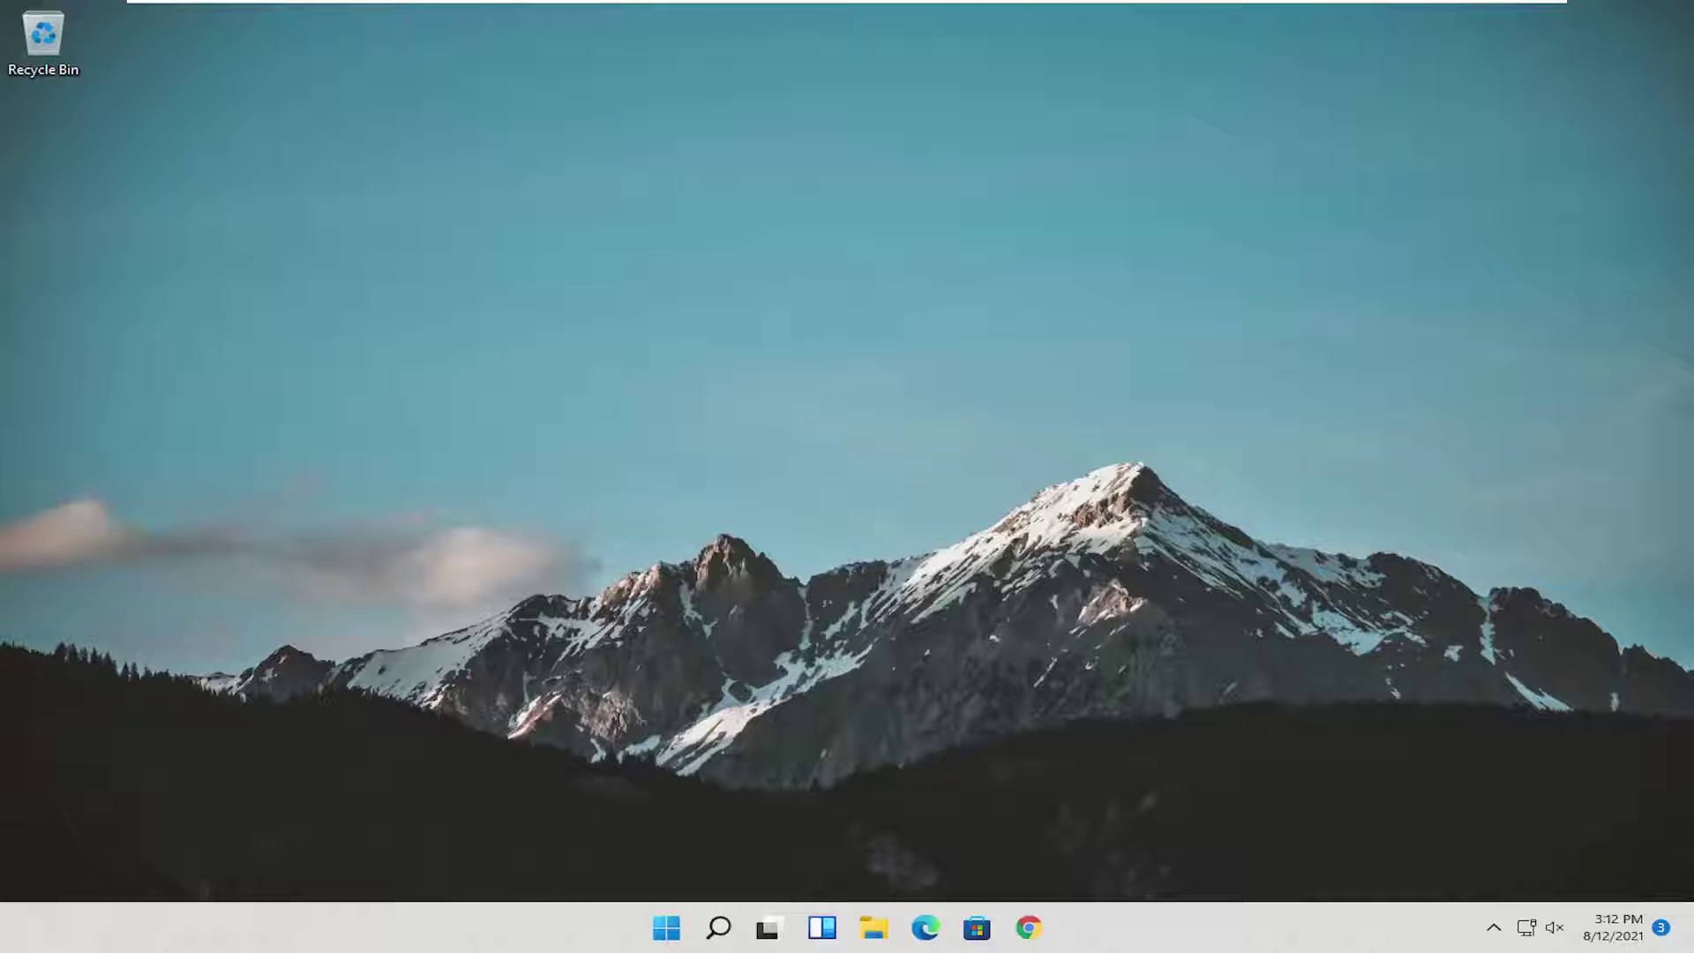
# Search Windows for 'regedit' and run Registry Editor as administrator
pyautogui.click(720, 934)
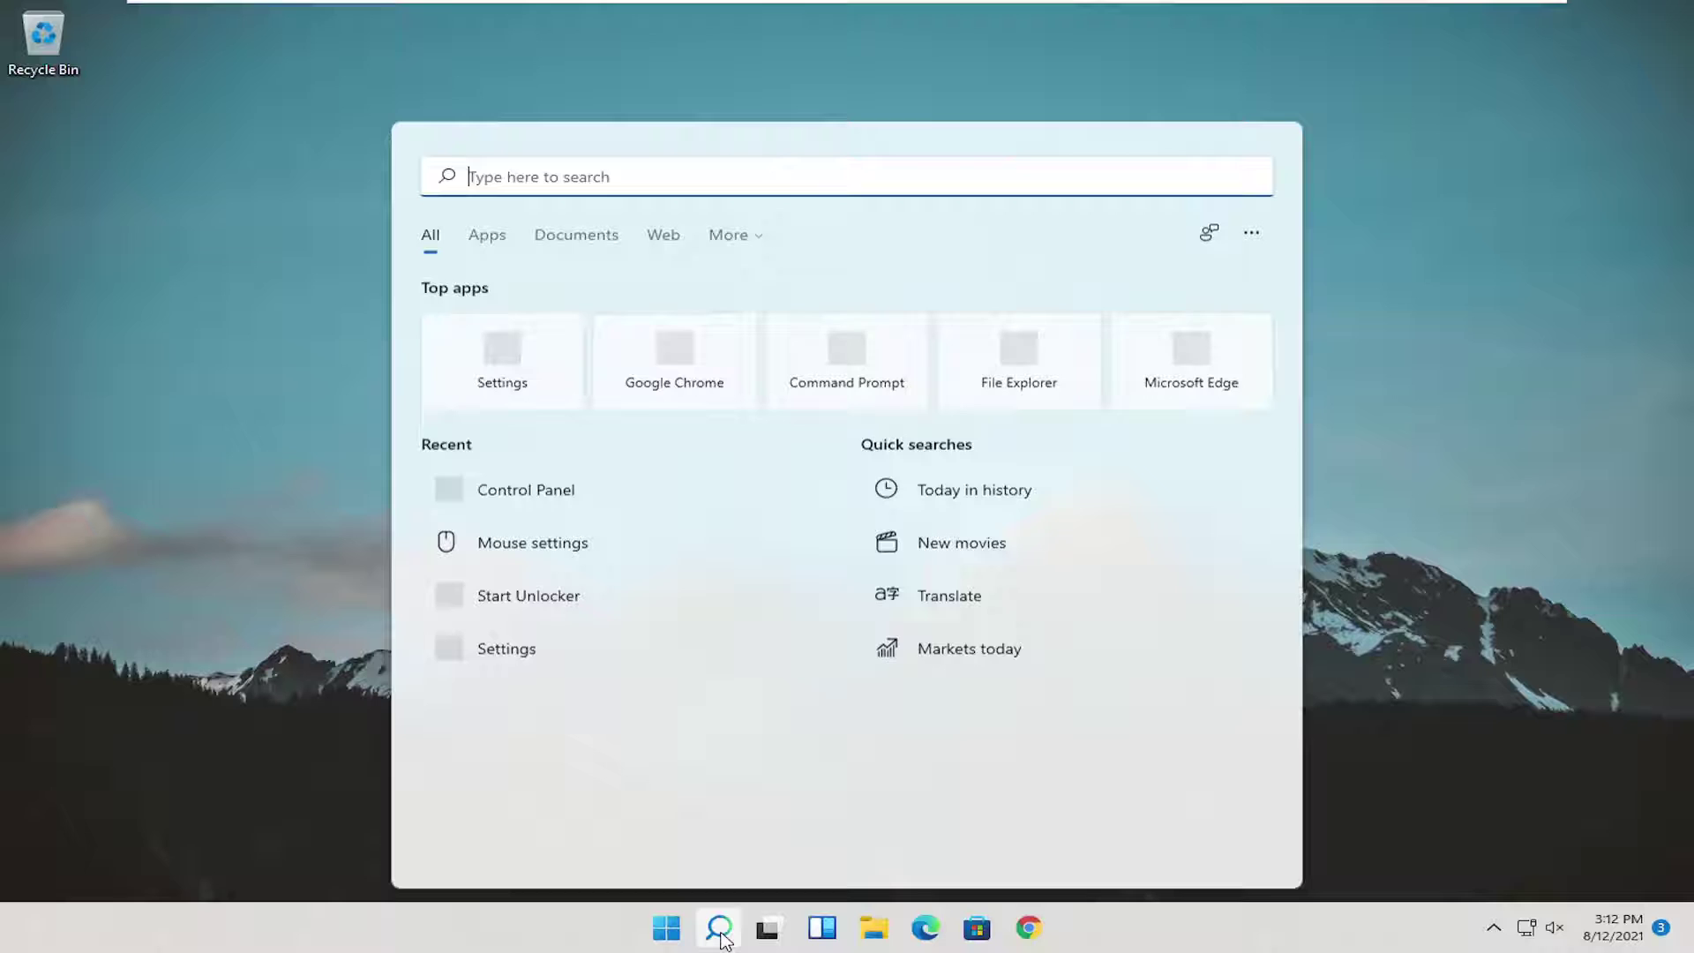
pyautogui.write('regedit')
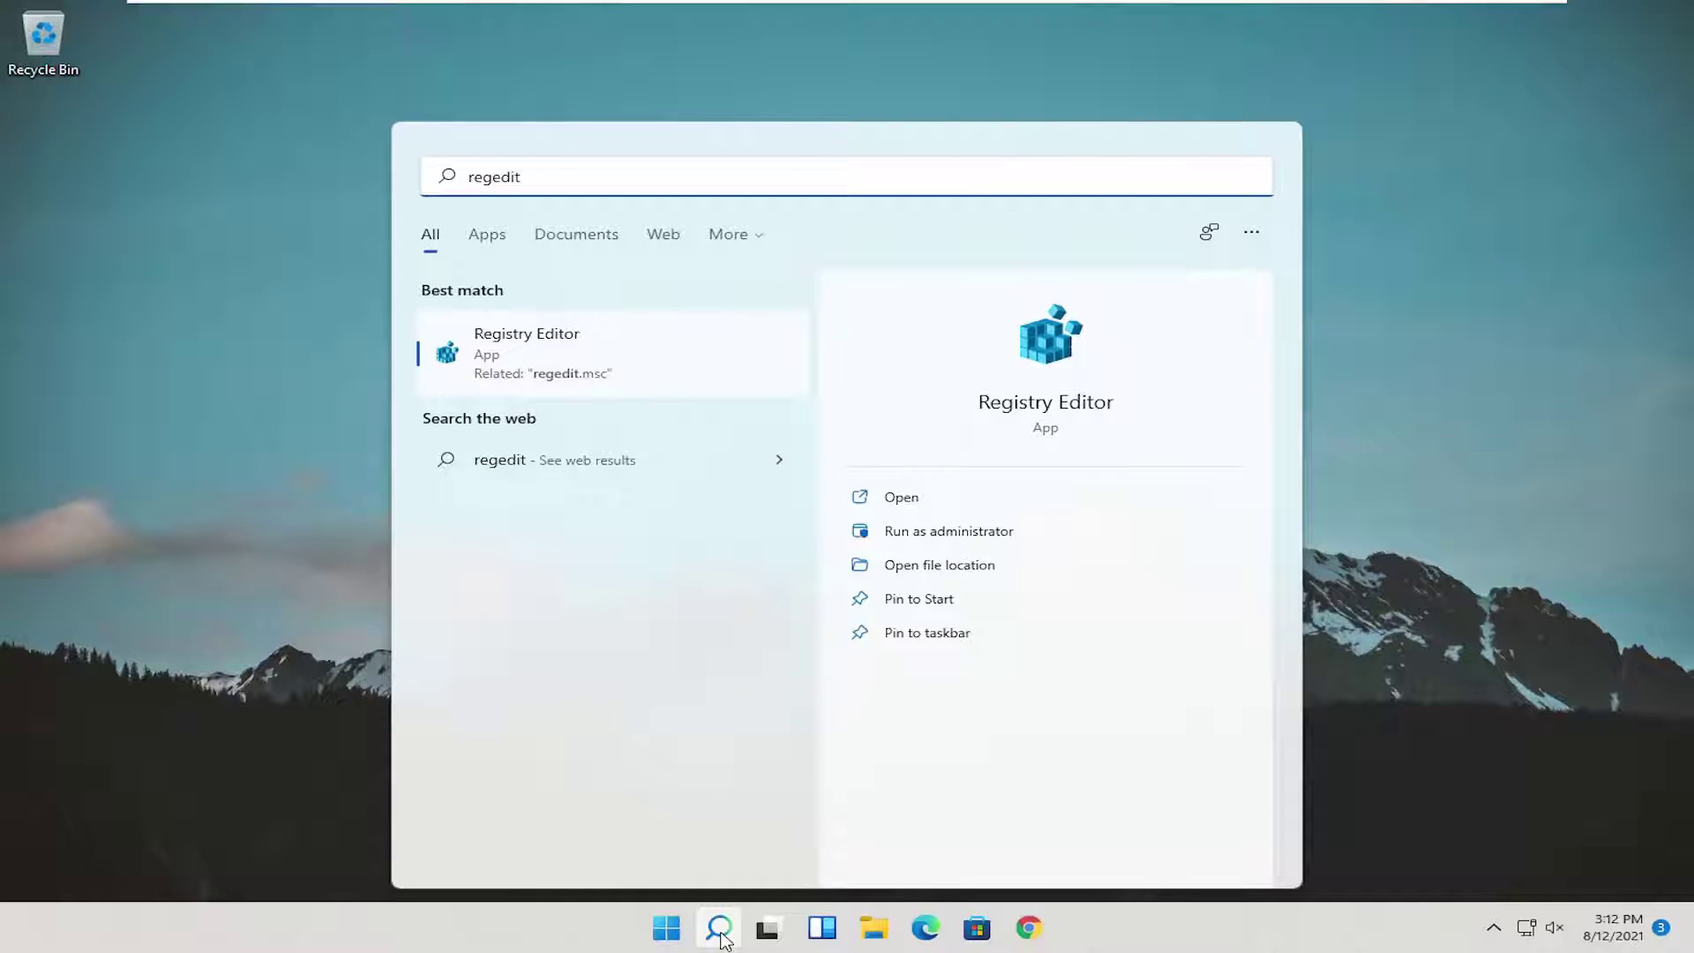
pyautogui.rightClick(484, 351)
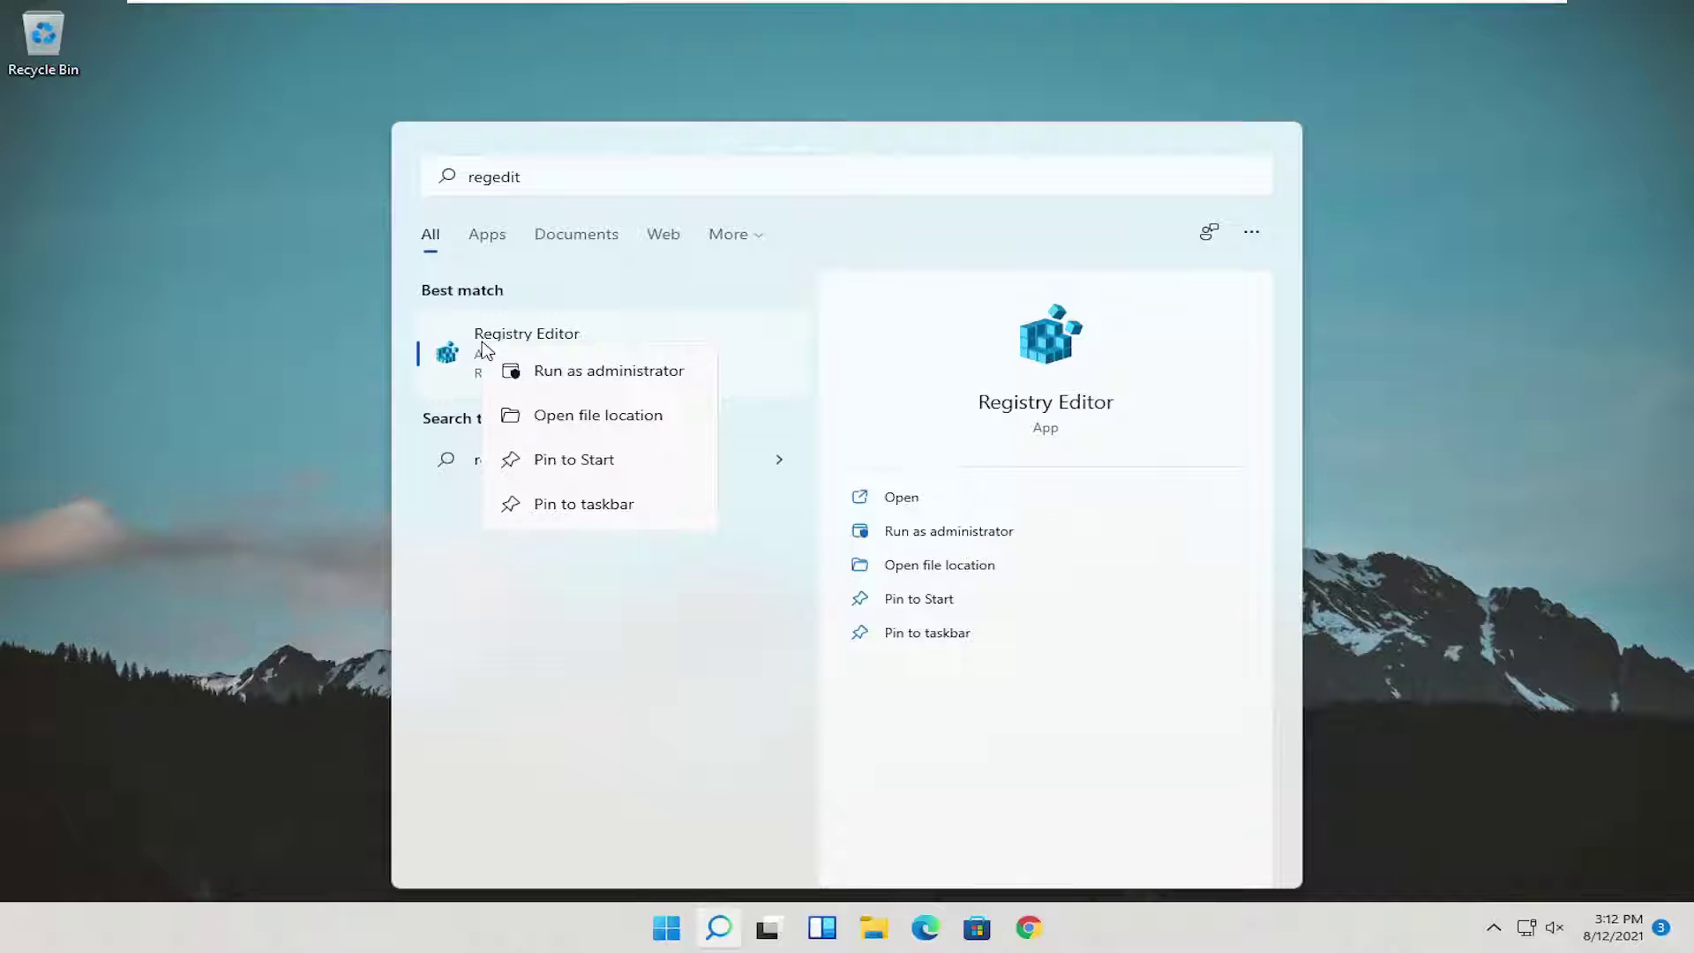
pyautogui.click(537, 371)
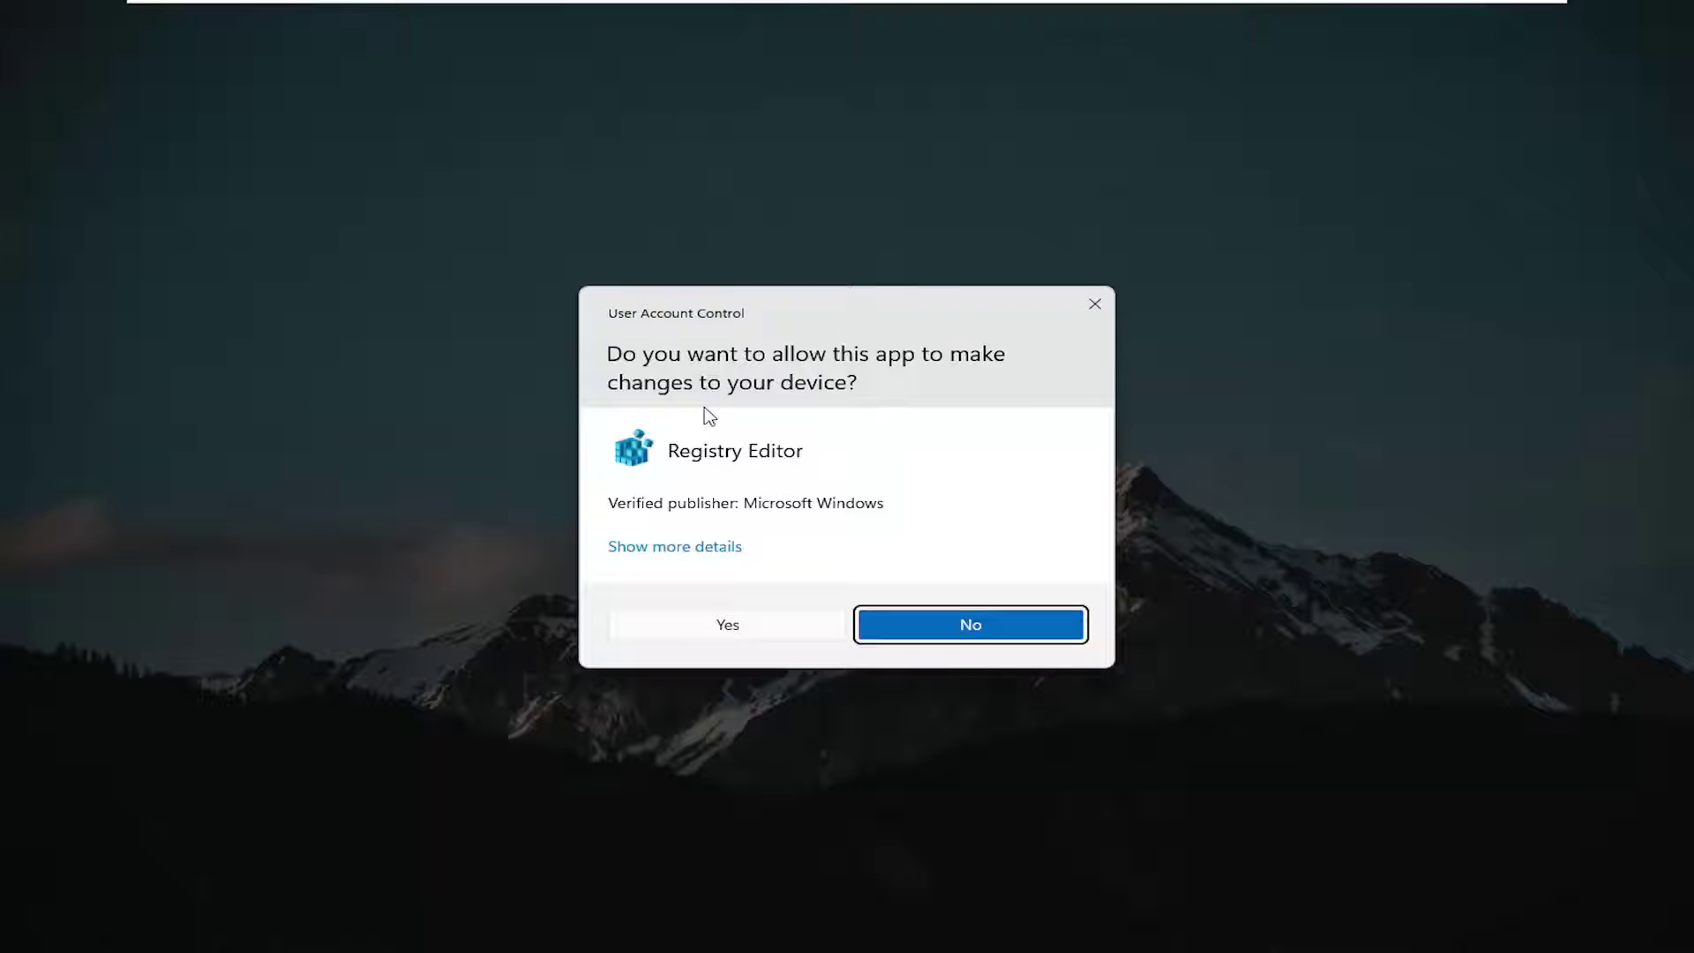
pyautogui.click(704, 628)
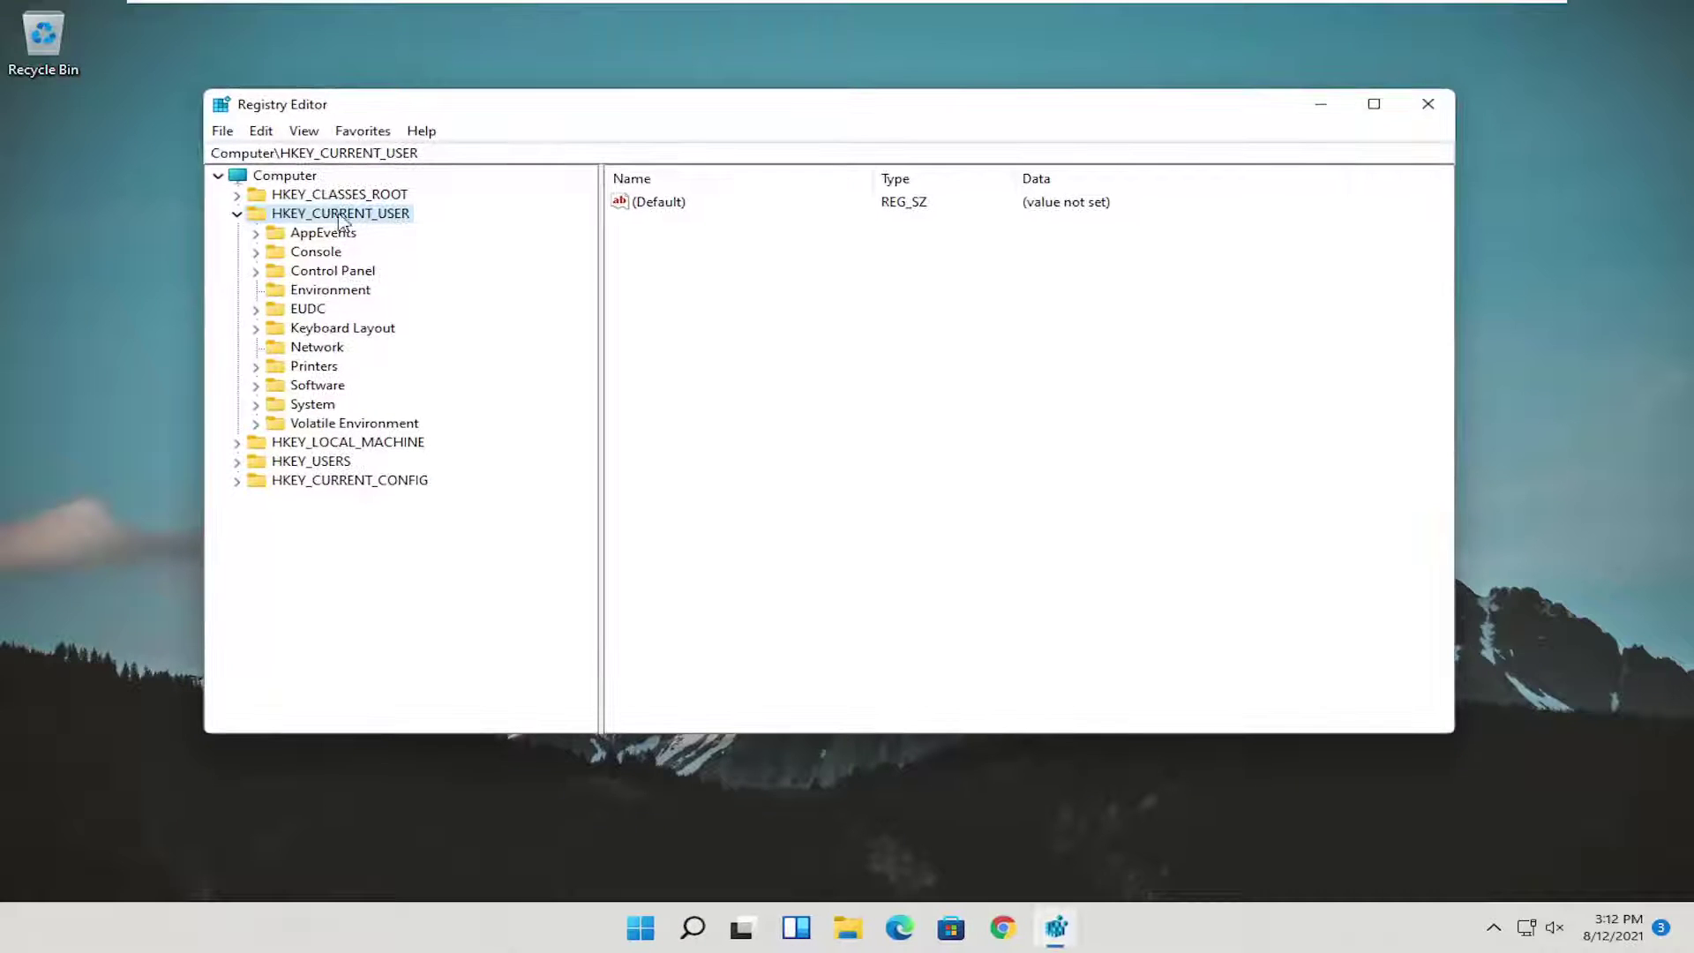
pyautogui.click(208, 219)
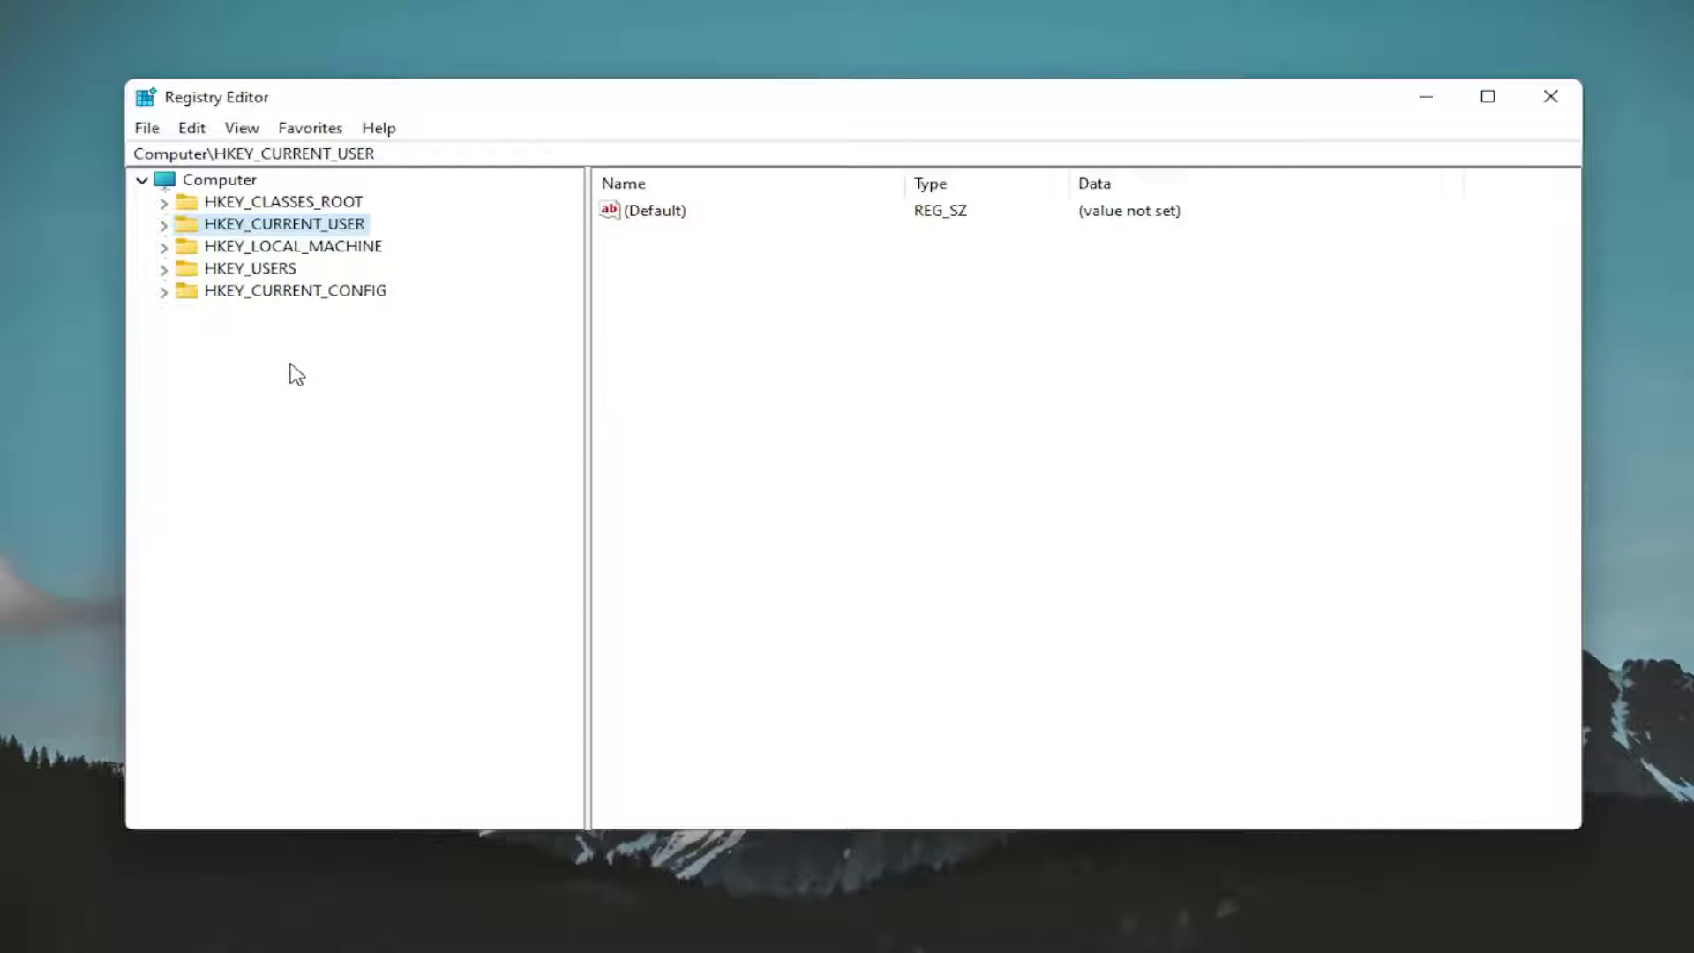
pyautogui.click(146, 129)
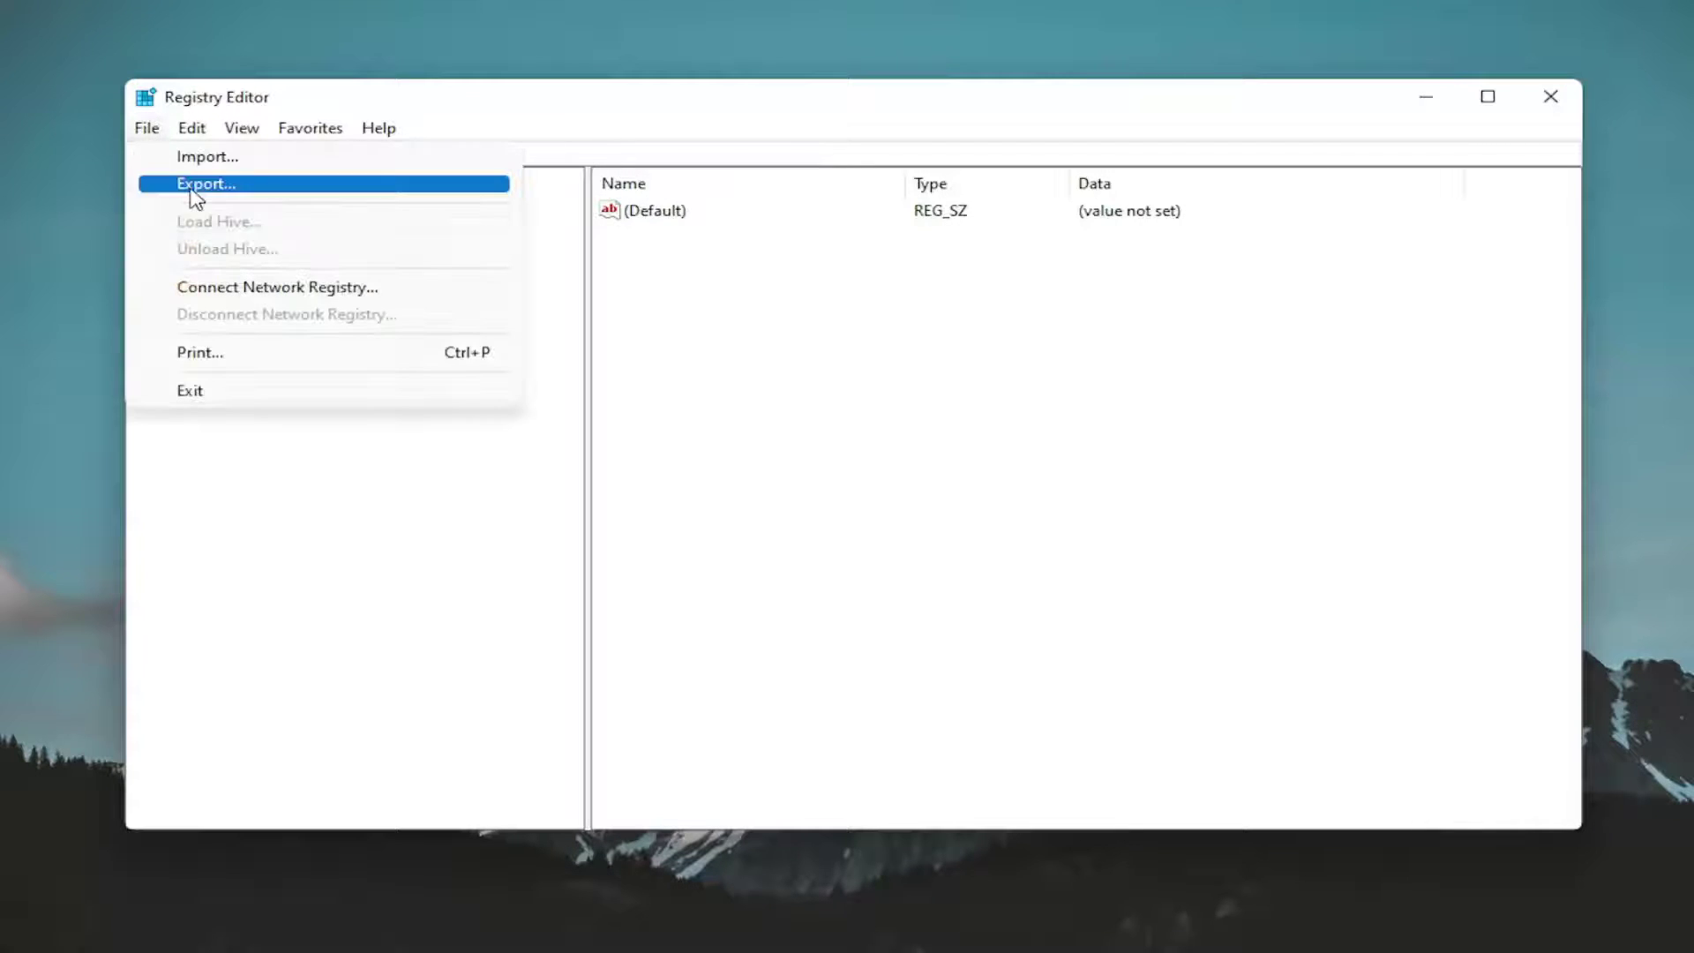
pyautogui.click(189, 183)
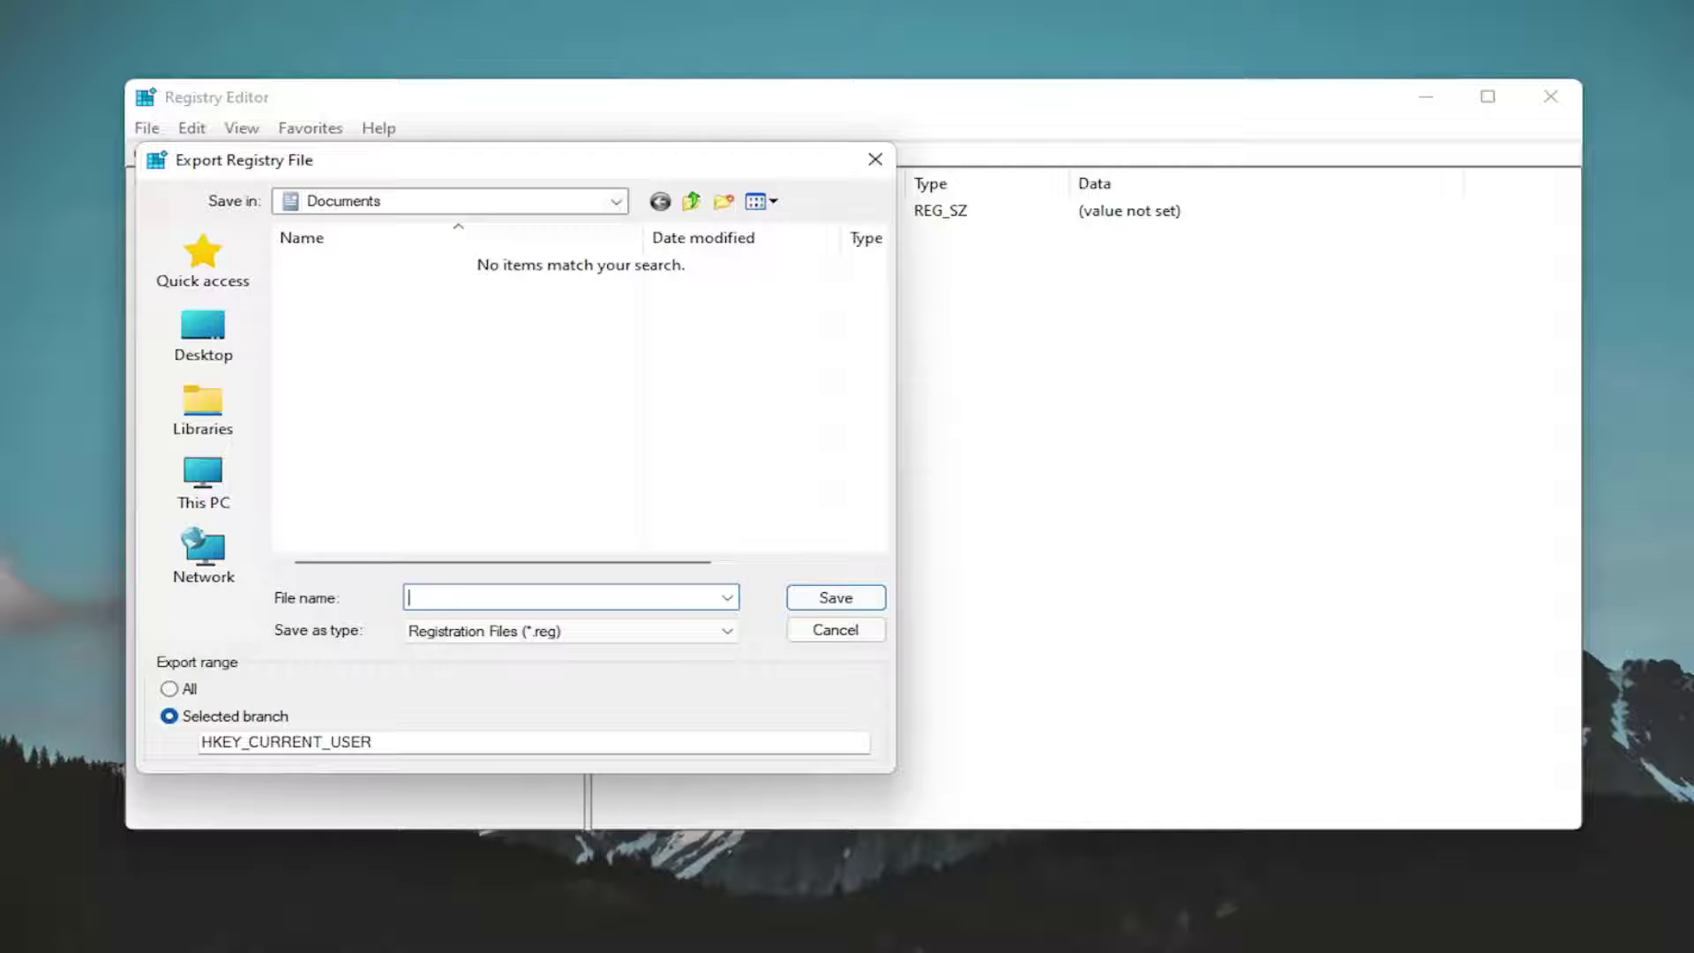
pyautogui.click(170, 690)
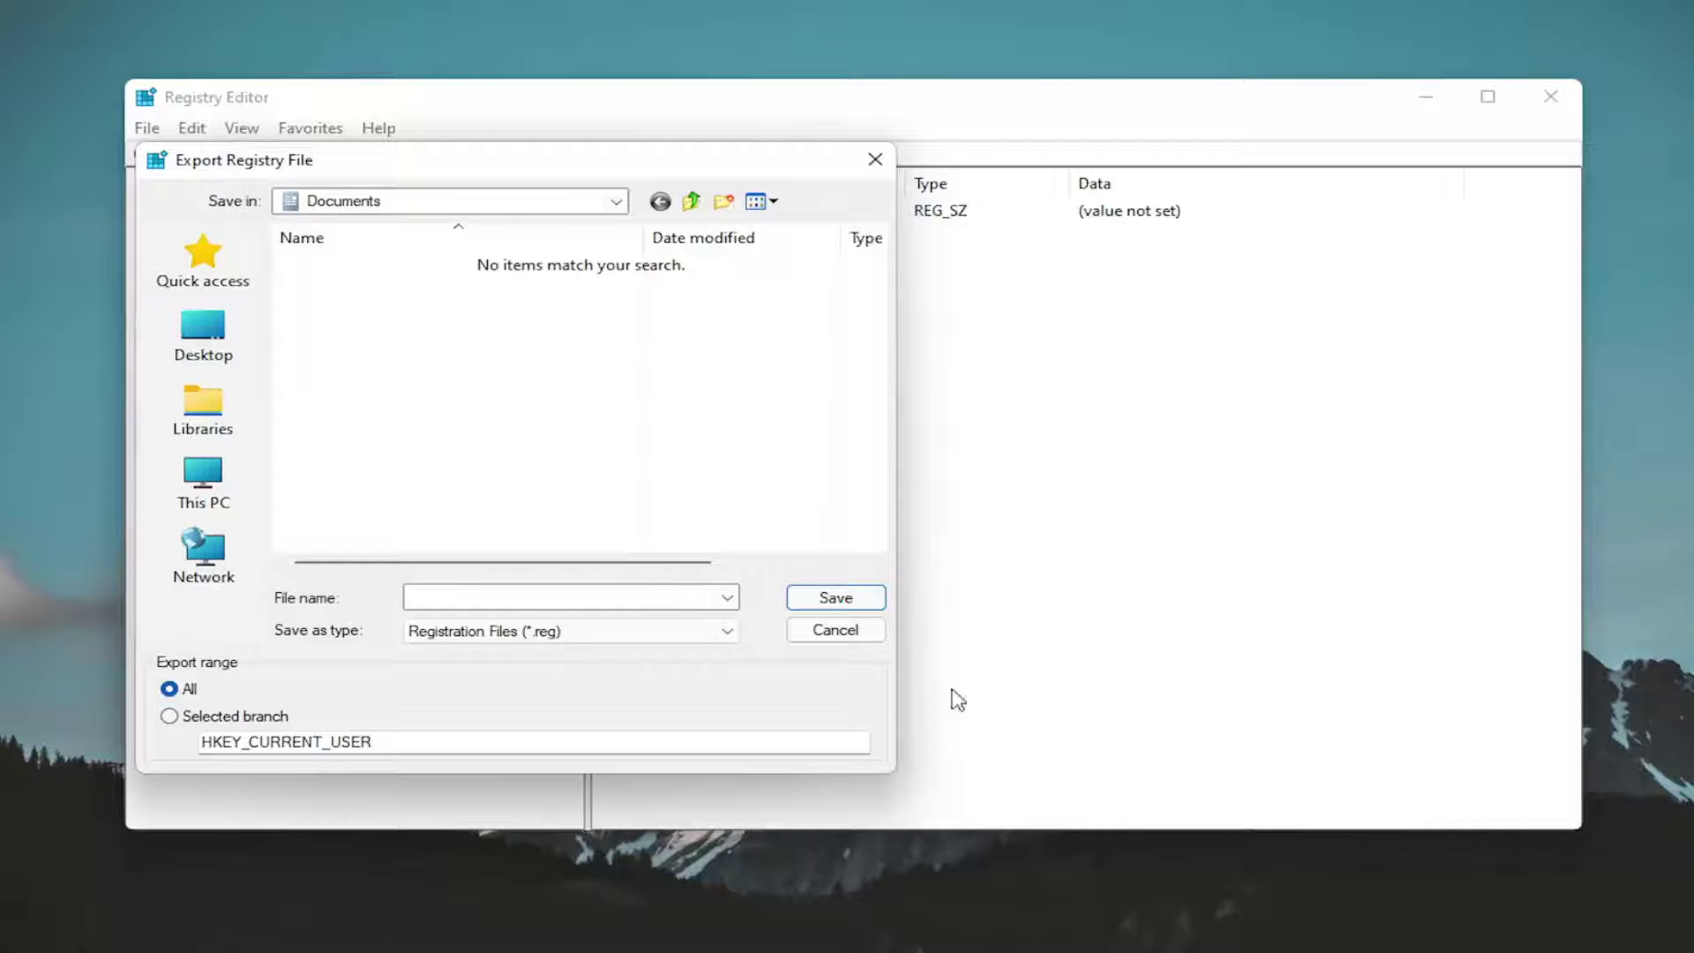
pyautogui.click(834, 629)
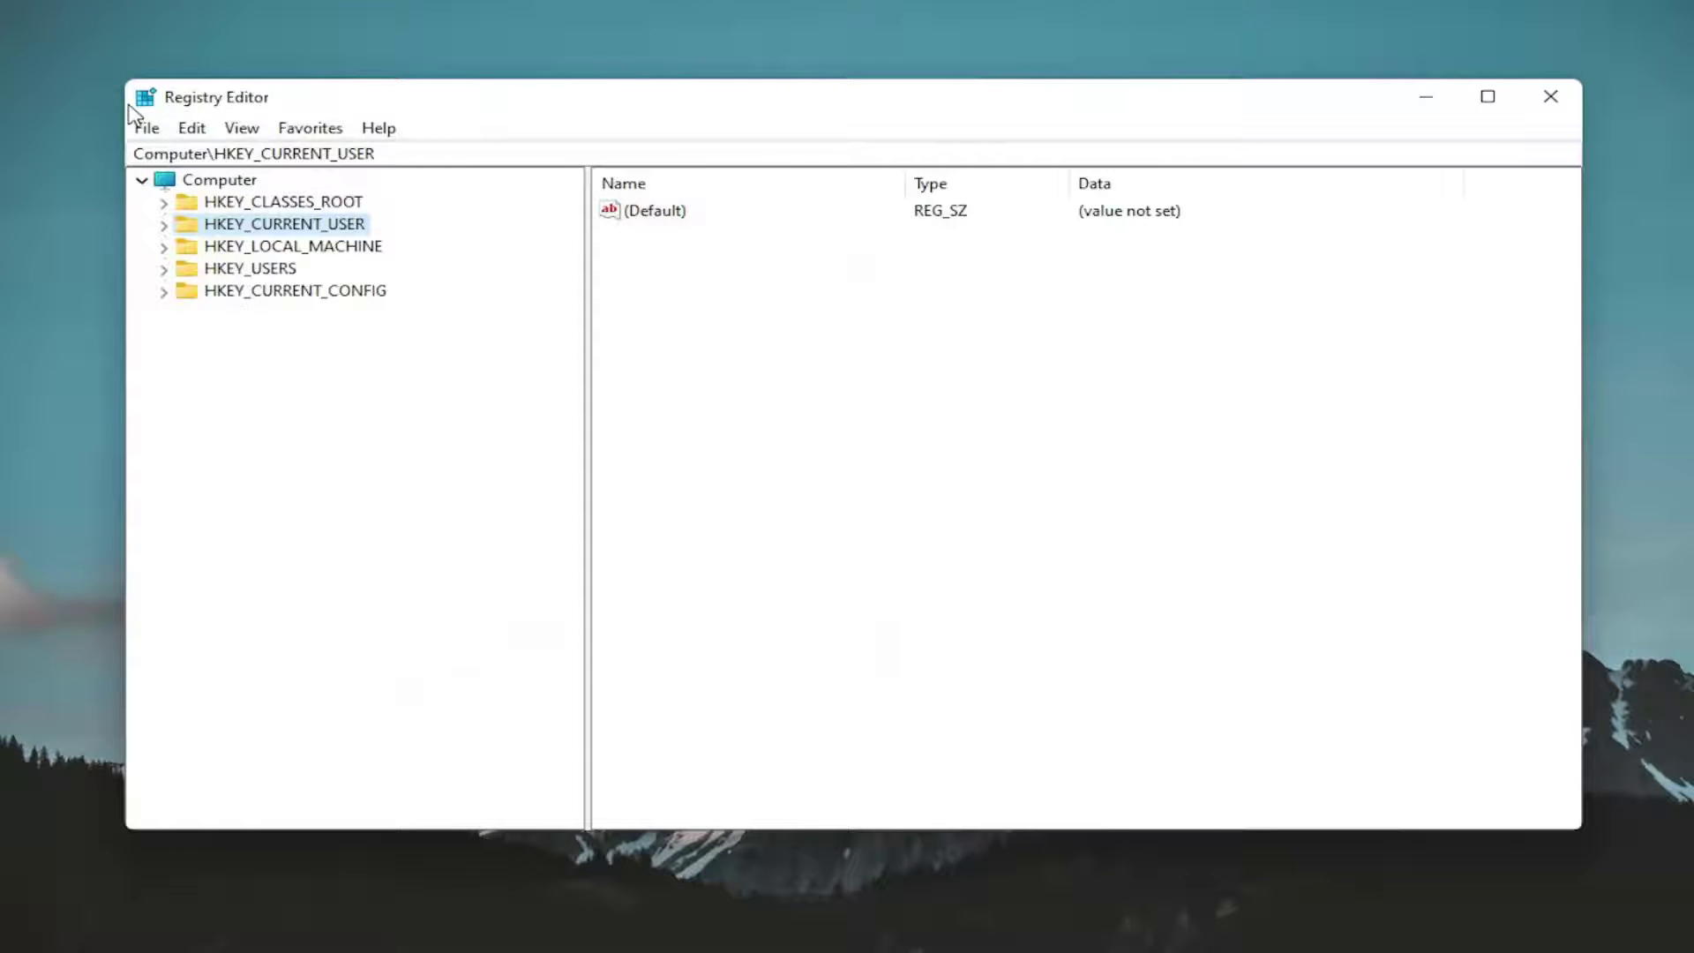
pyautogui.click(143, 126)
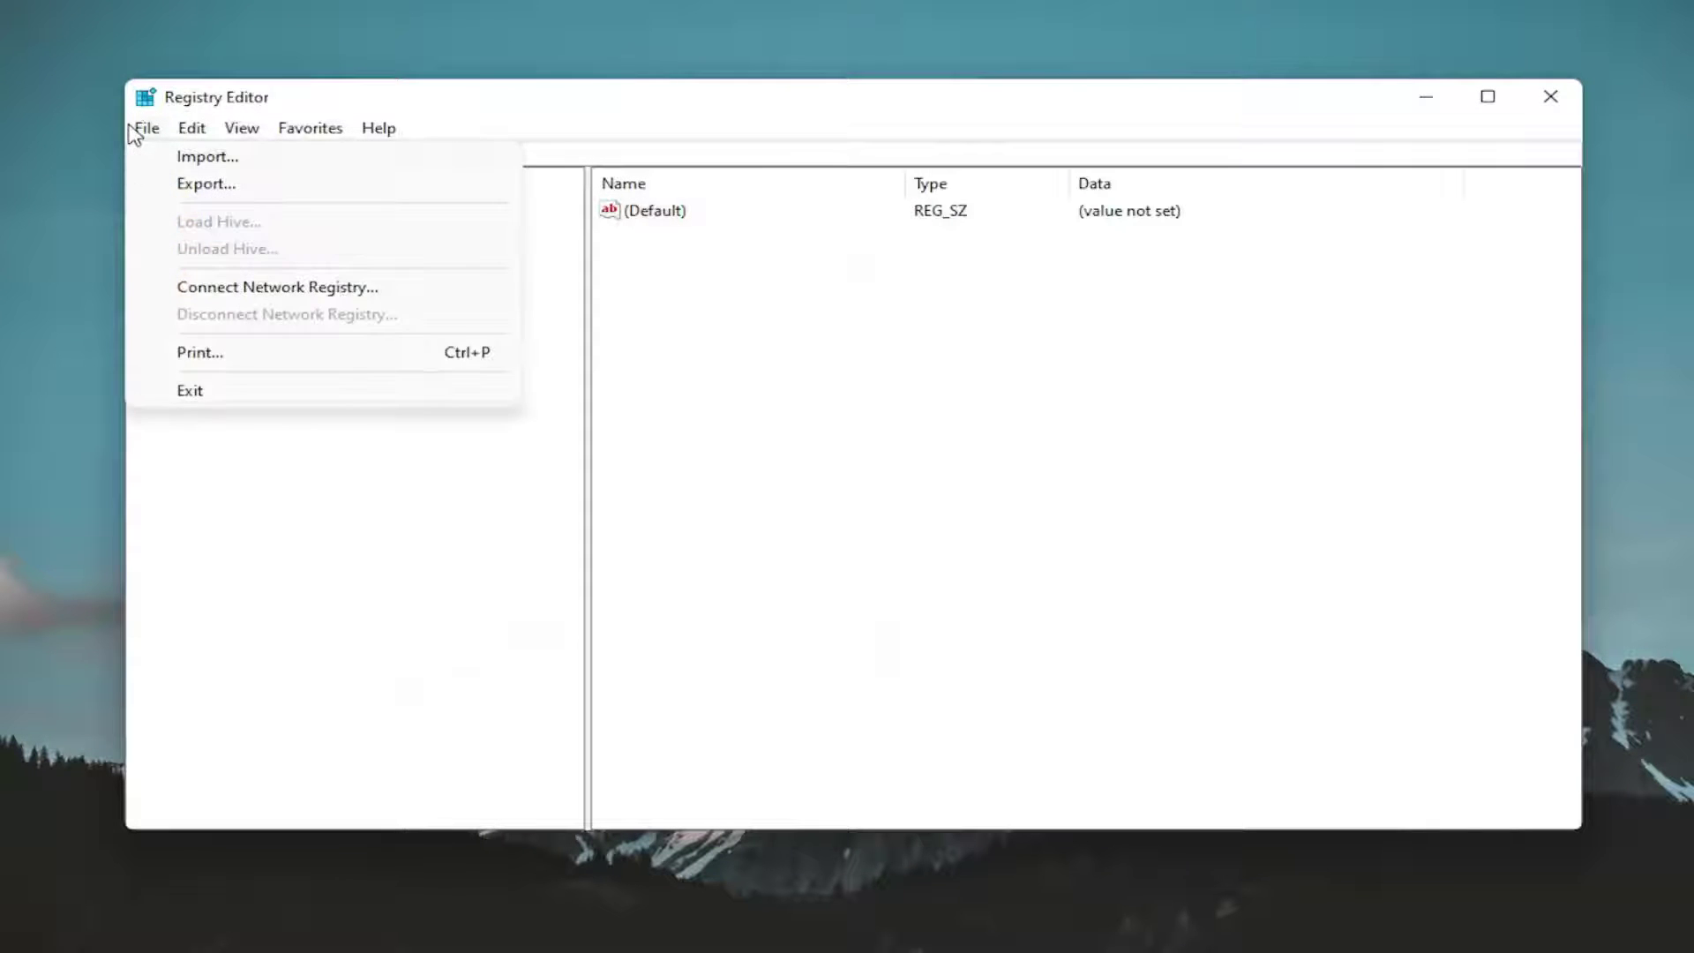
pyautogui.click(161, 156)
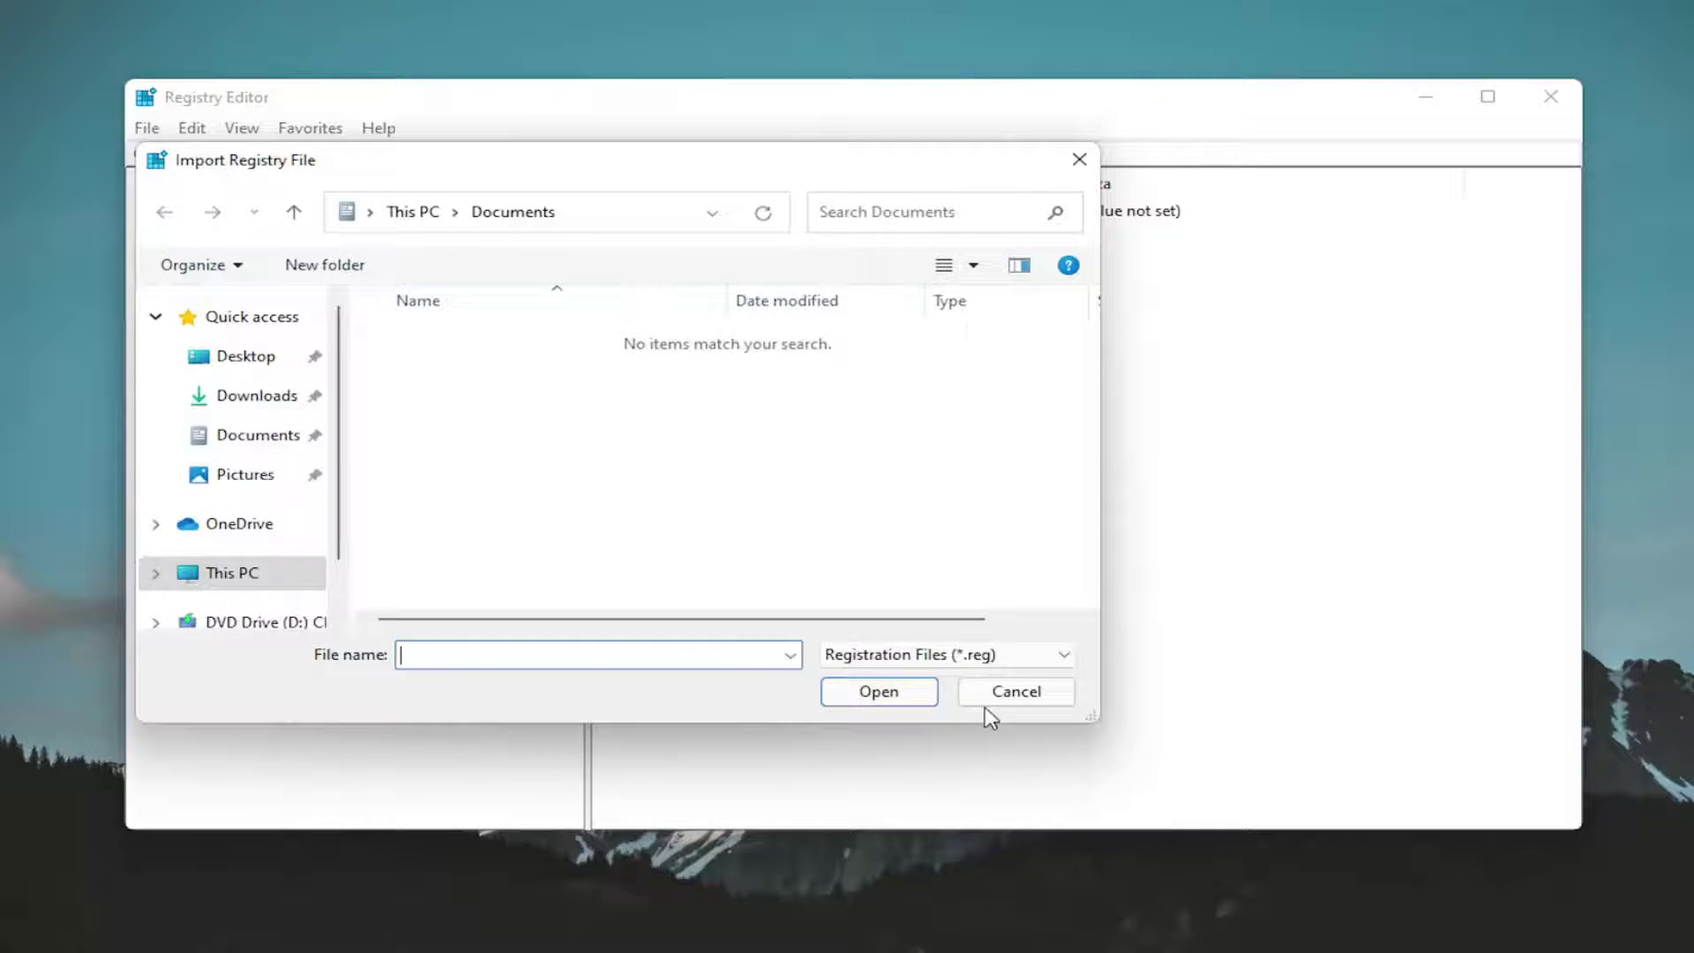
pyautogui.click(991, 703)
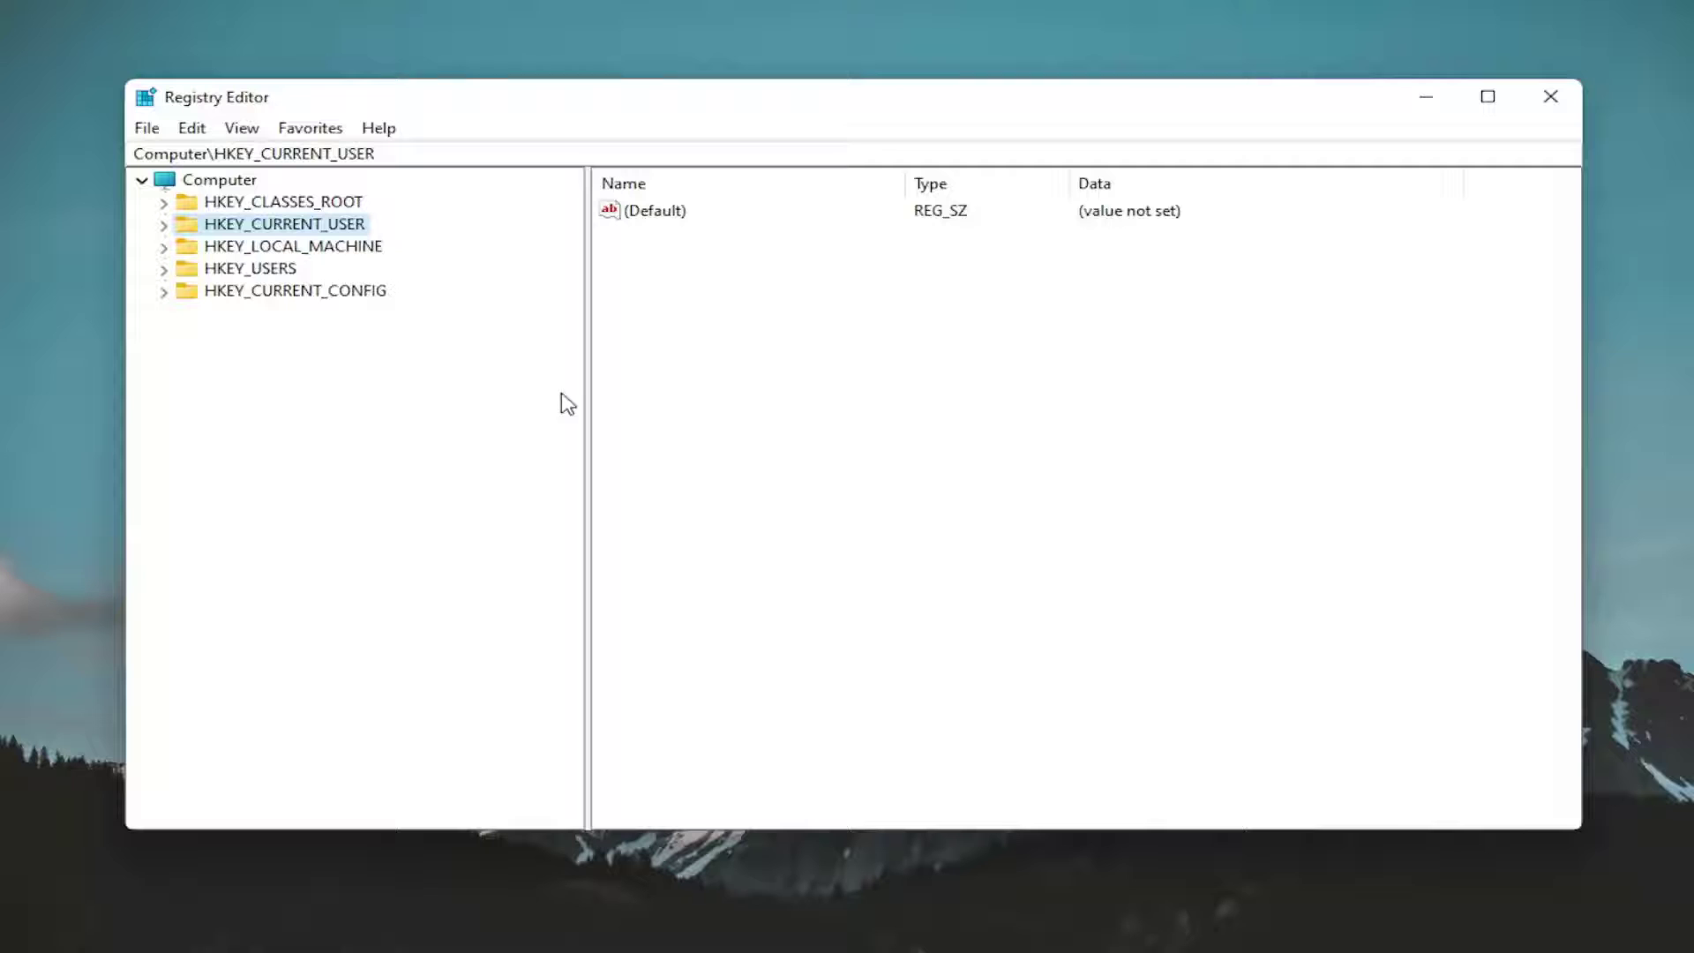
# Expand HKEY_LOCAL_MACHINE > SYSTEM > CurrentControlSet > Control in the registry tree
pyautogui.press('Right')
pyautogui.press('Left')
pyautogui.click(302, 246)
pyautogui.press('Right')
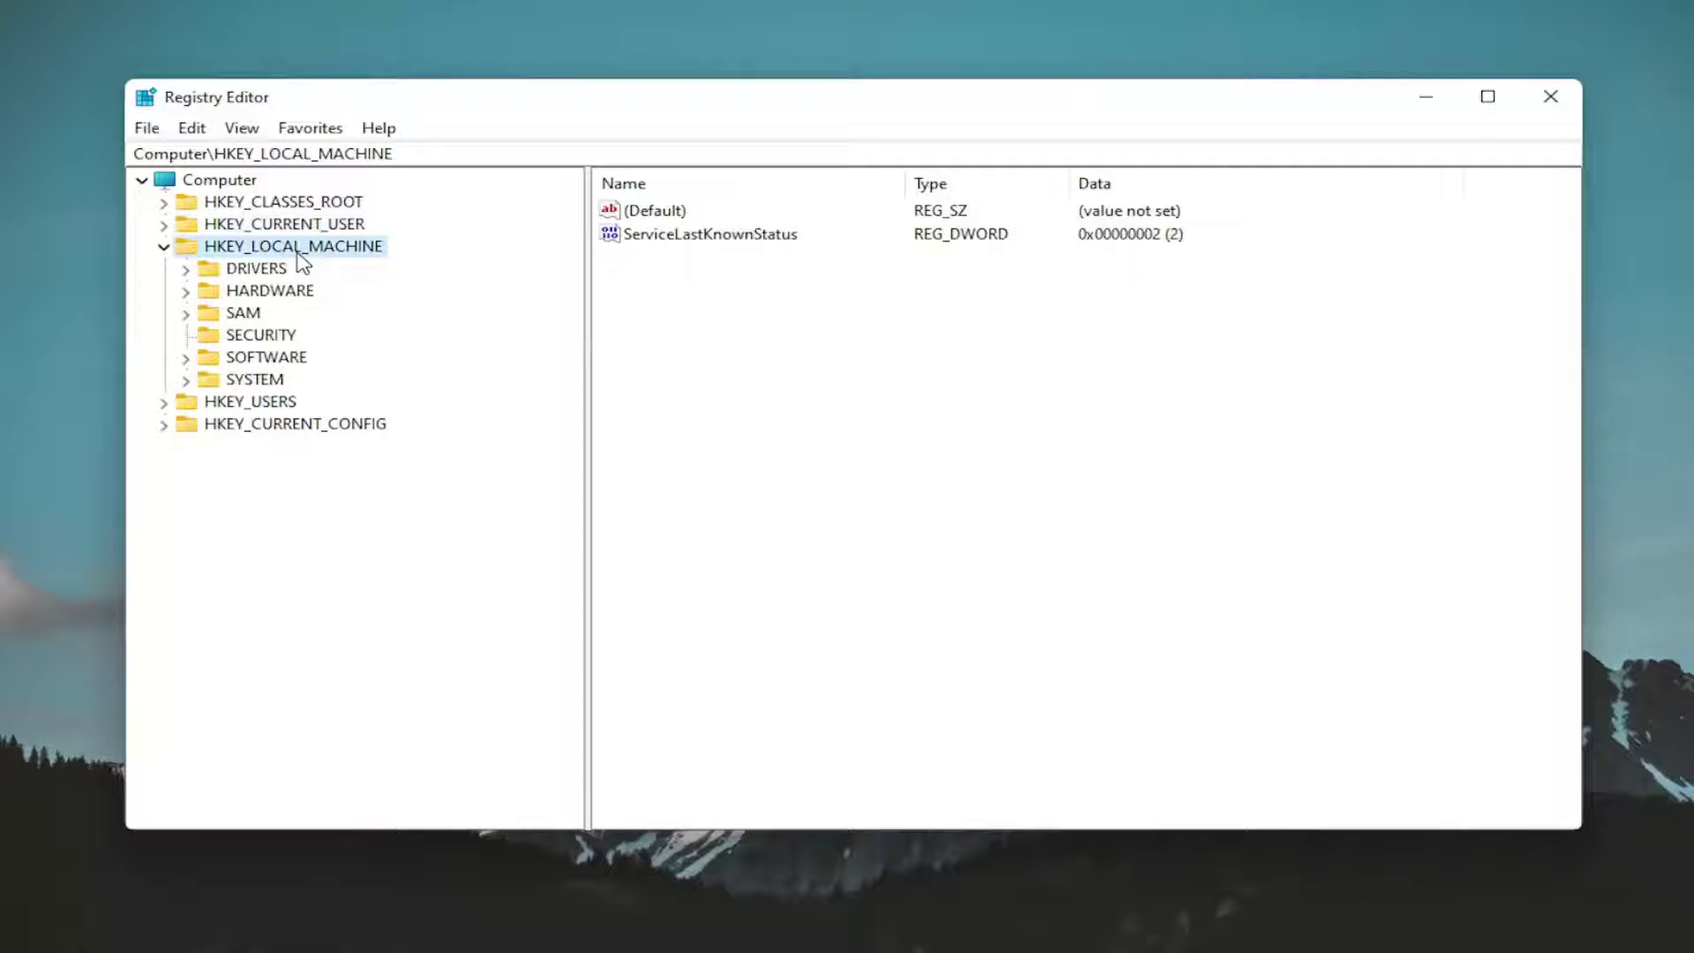
pyautogui.doubleClick(254, 380)
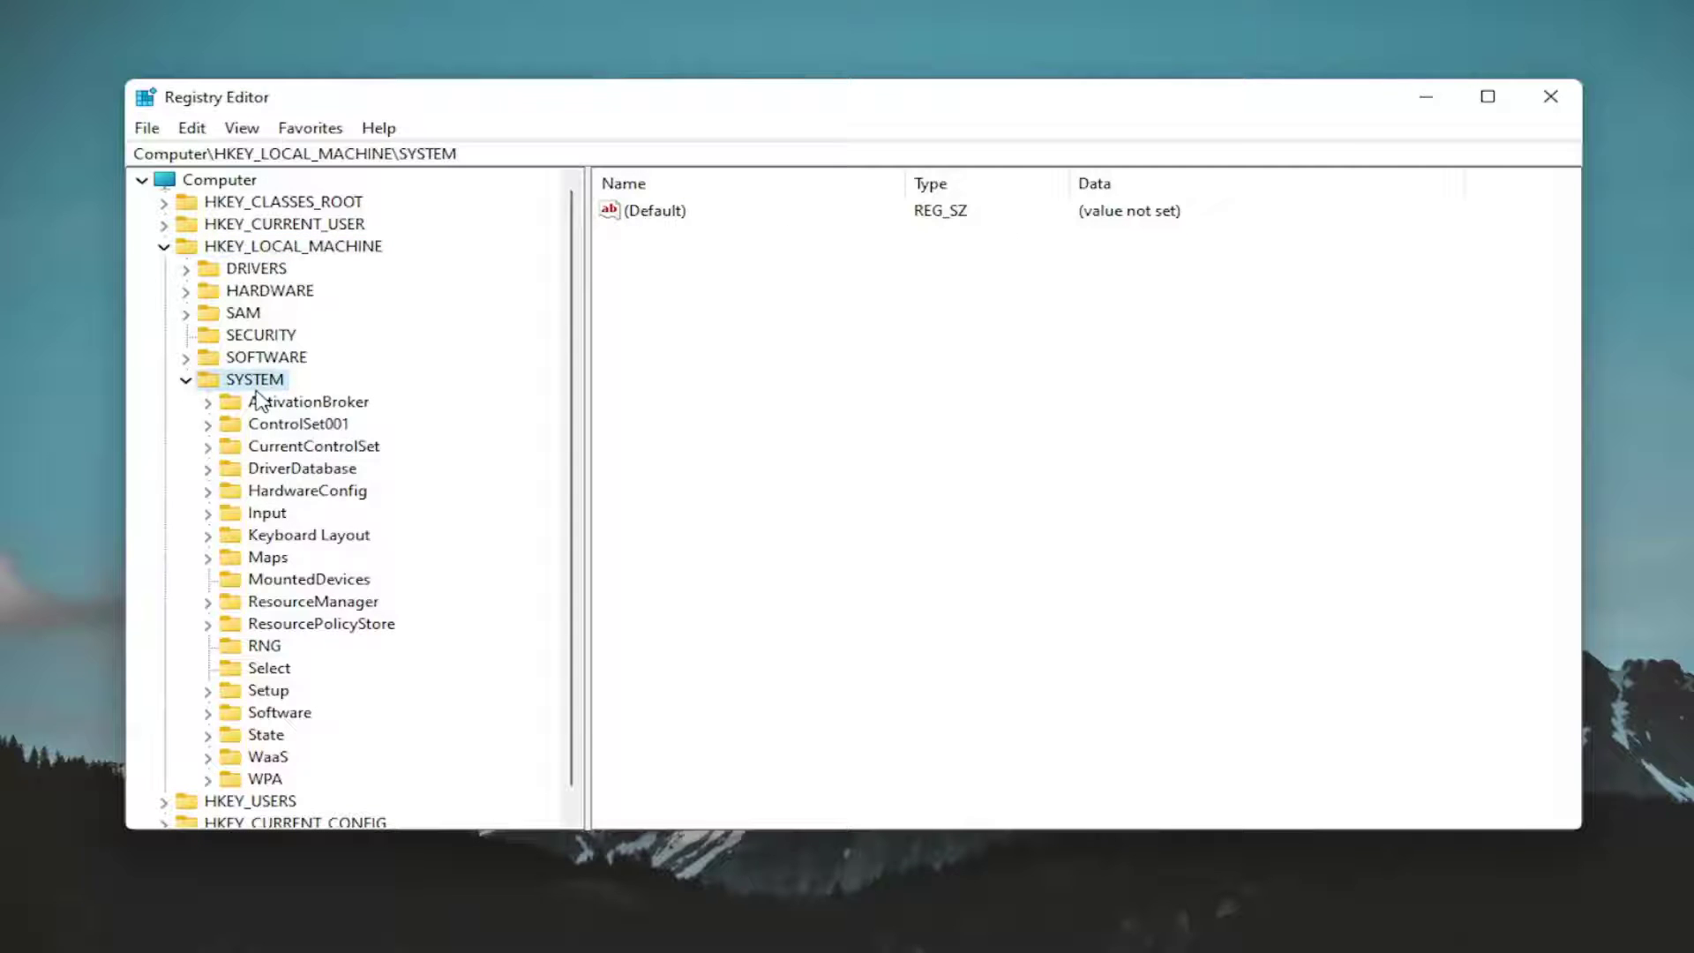
pyautogui.doubleClick(330, 448)
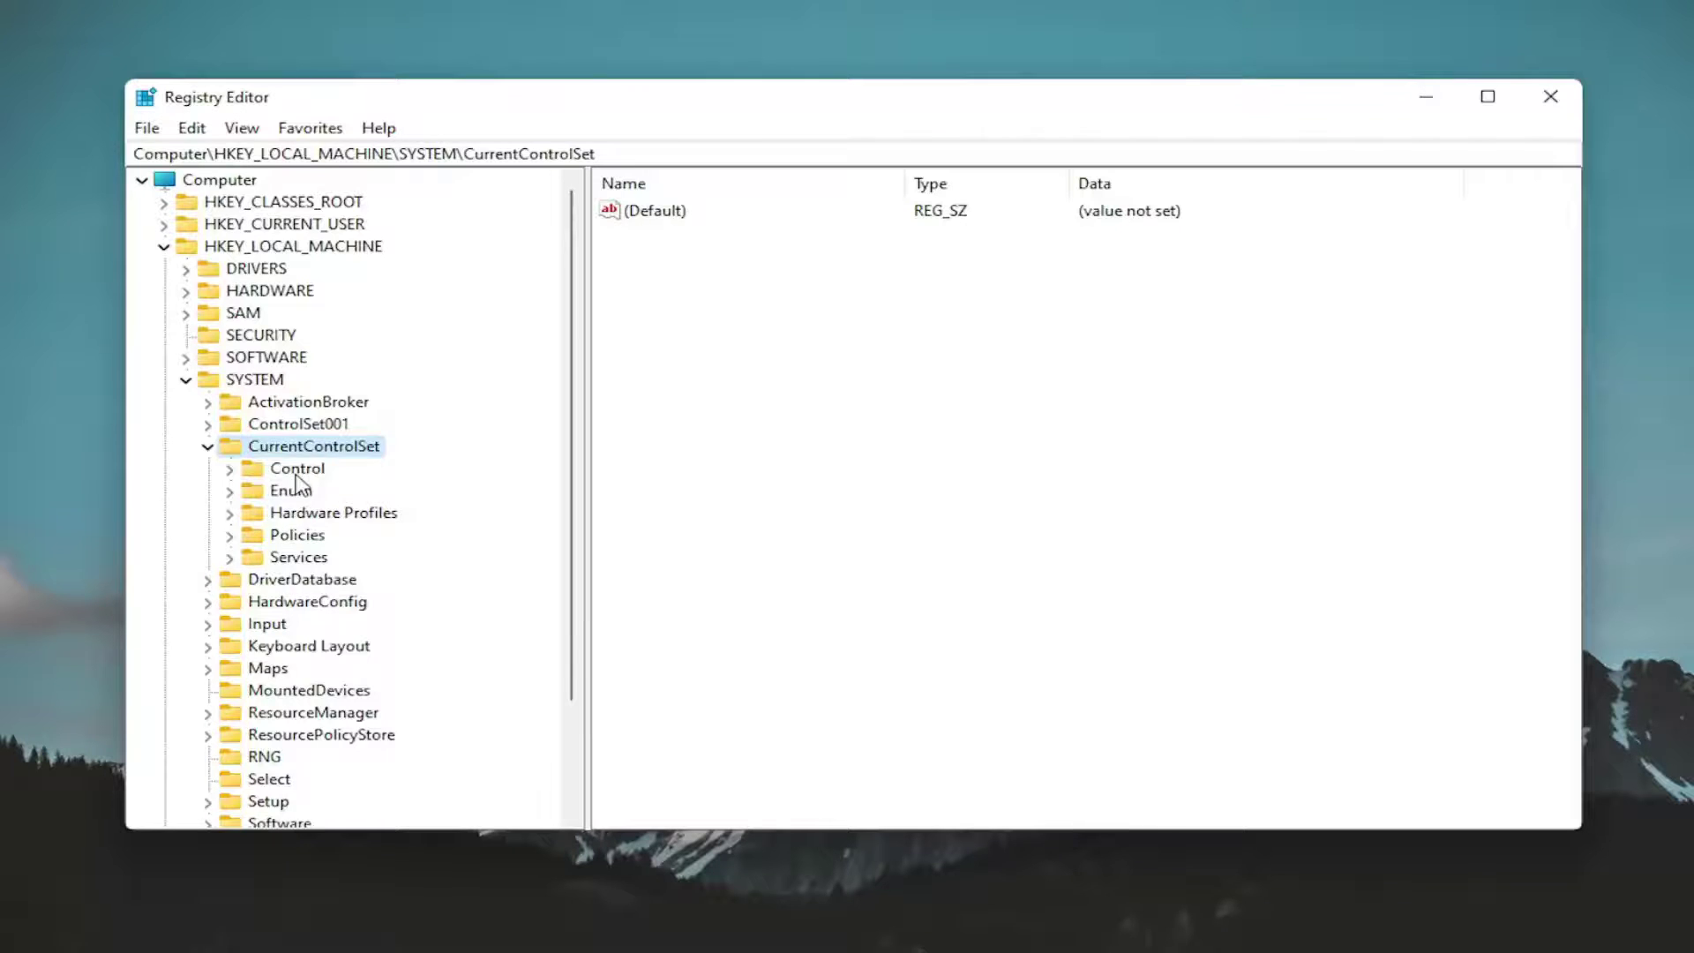
pyautogui.doubleClick(296, 473)
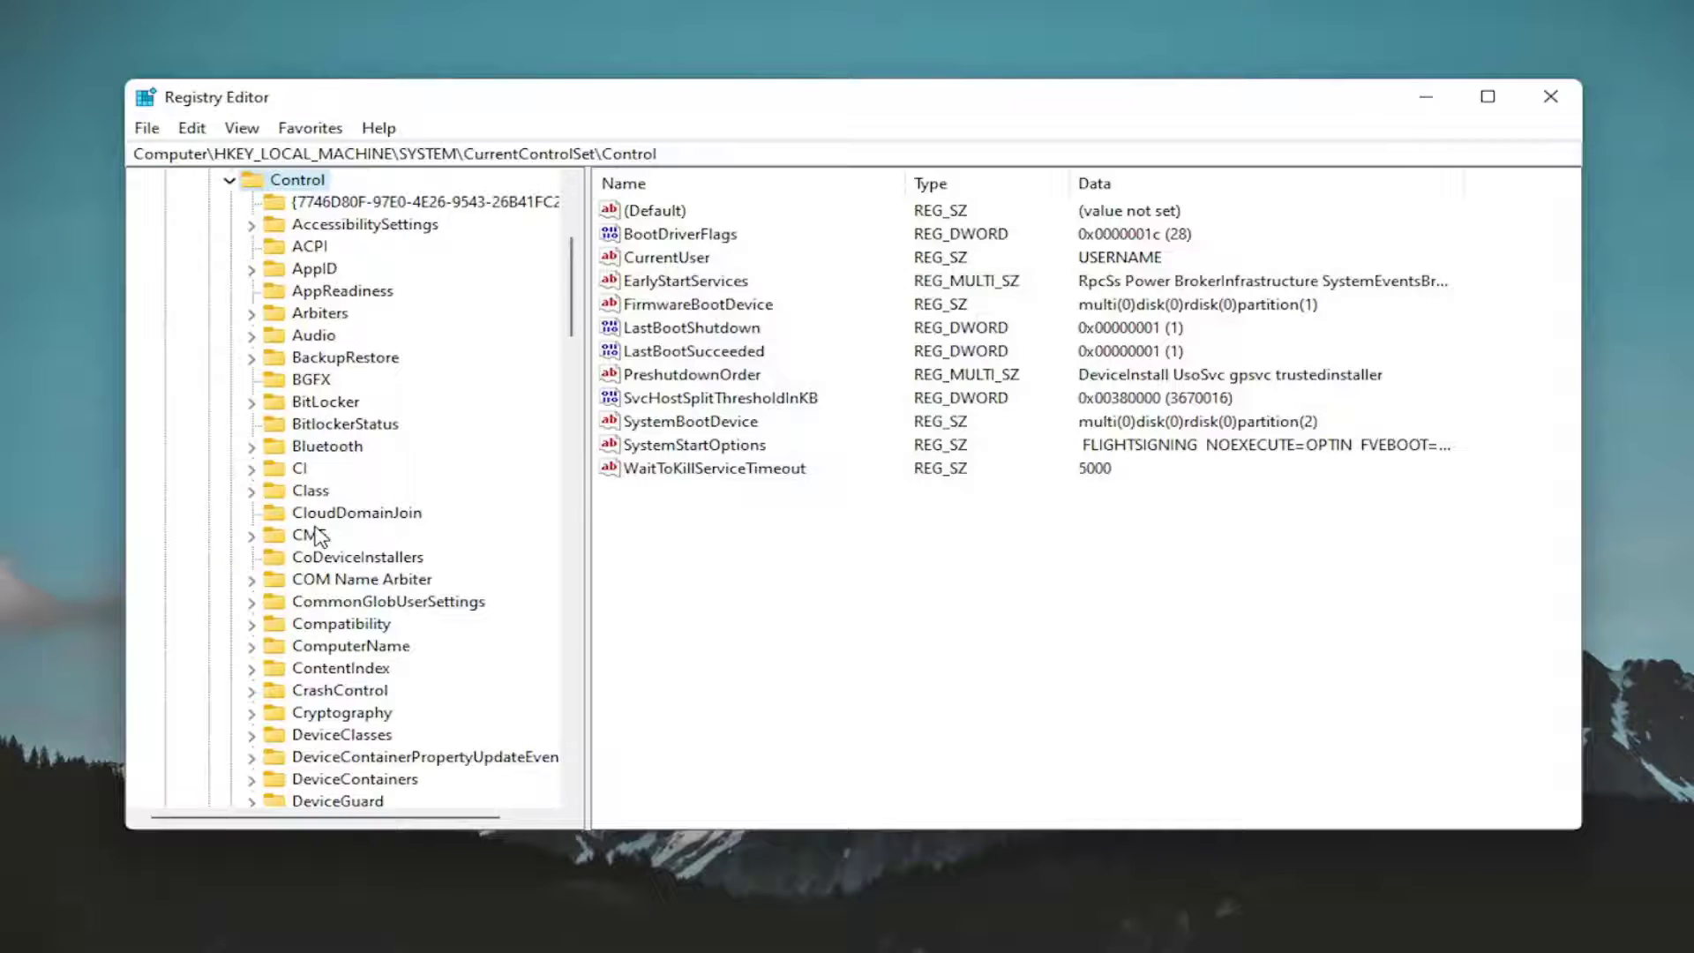
# Select the GraphicsDrivers key under Control to list its values
pyautogui.scroll(-11, 370, 657)
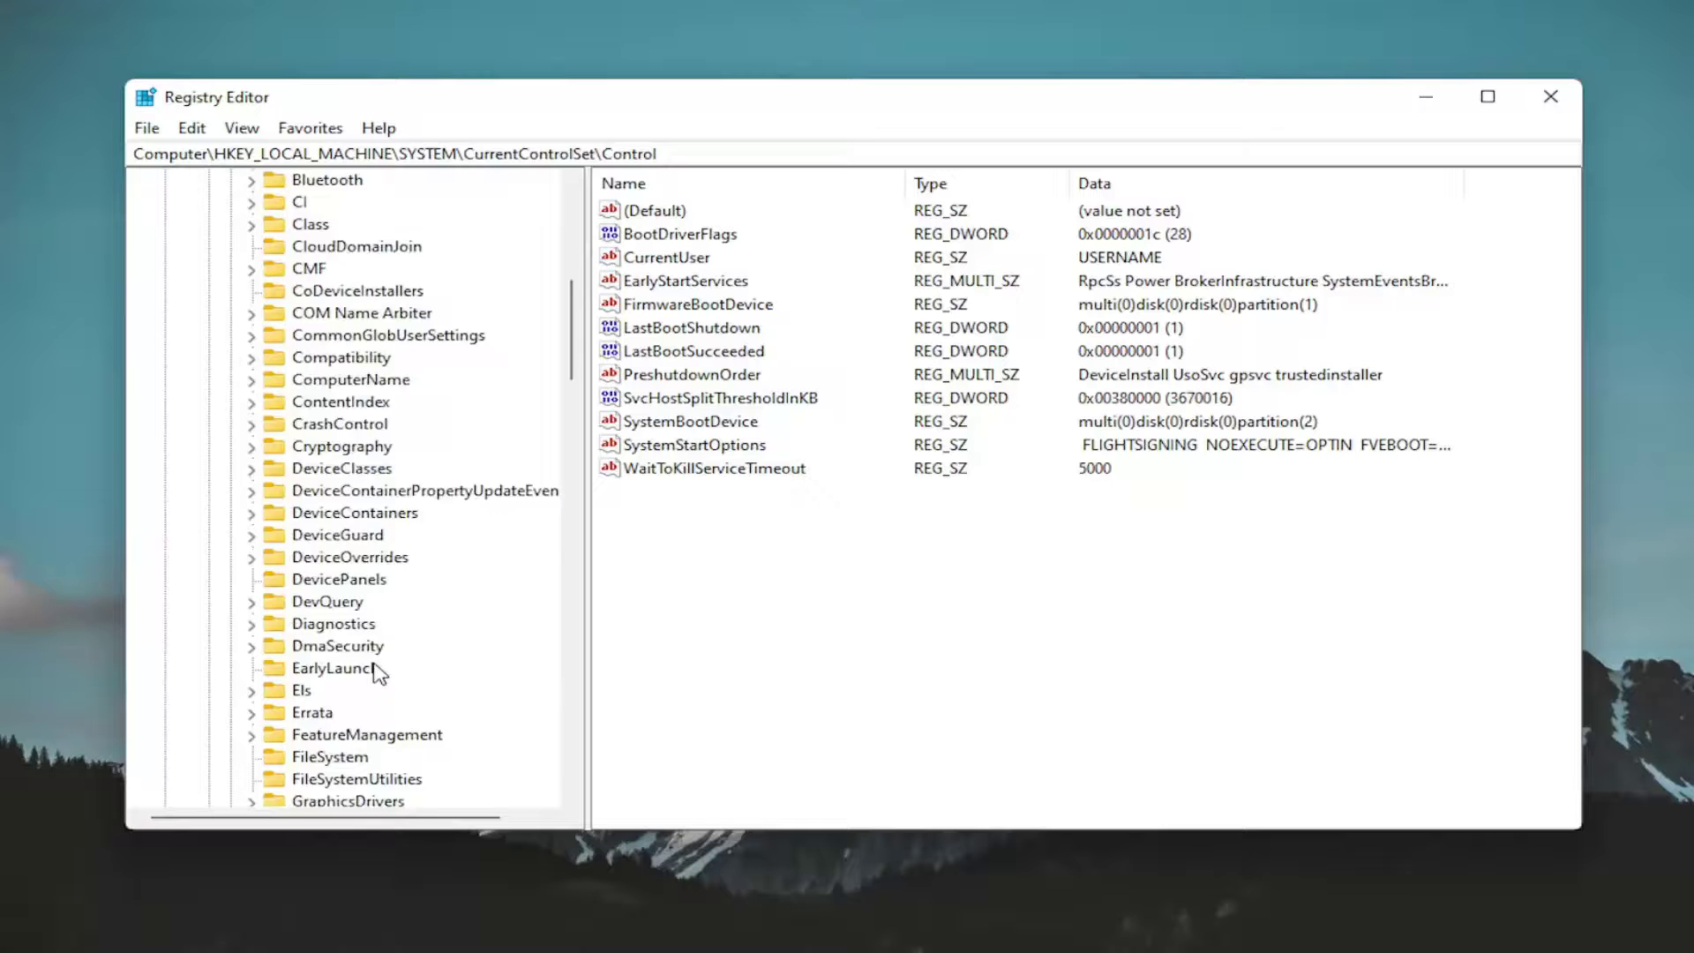
pyautogui.scroll(-20, 375, 675)
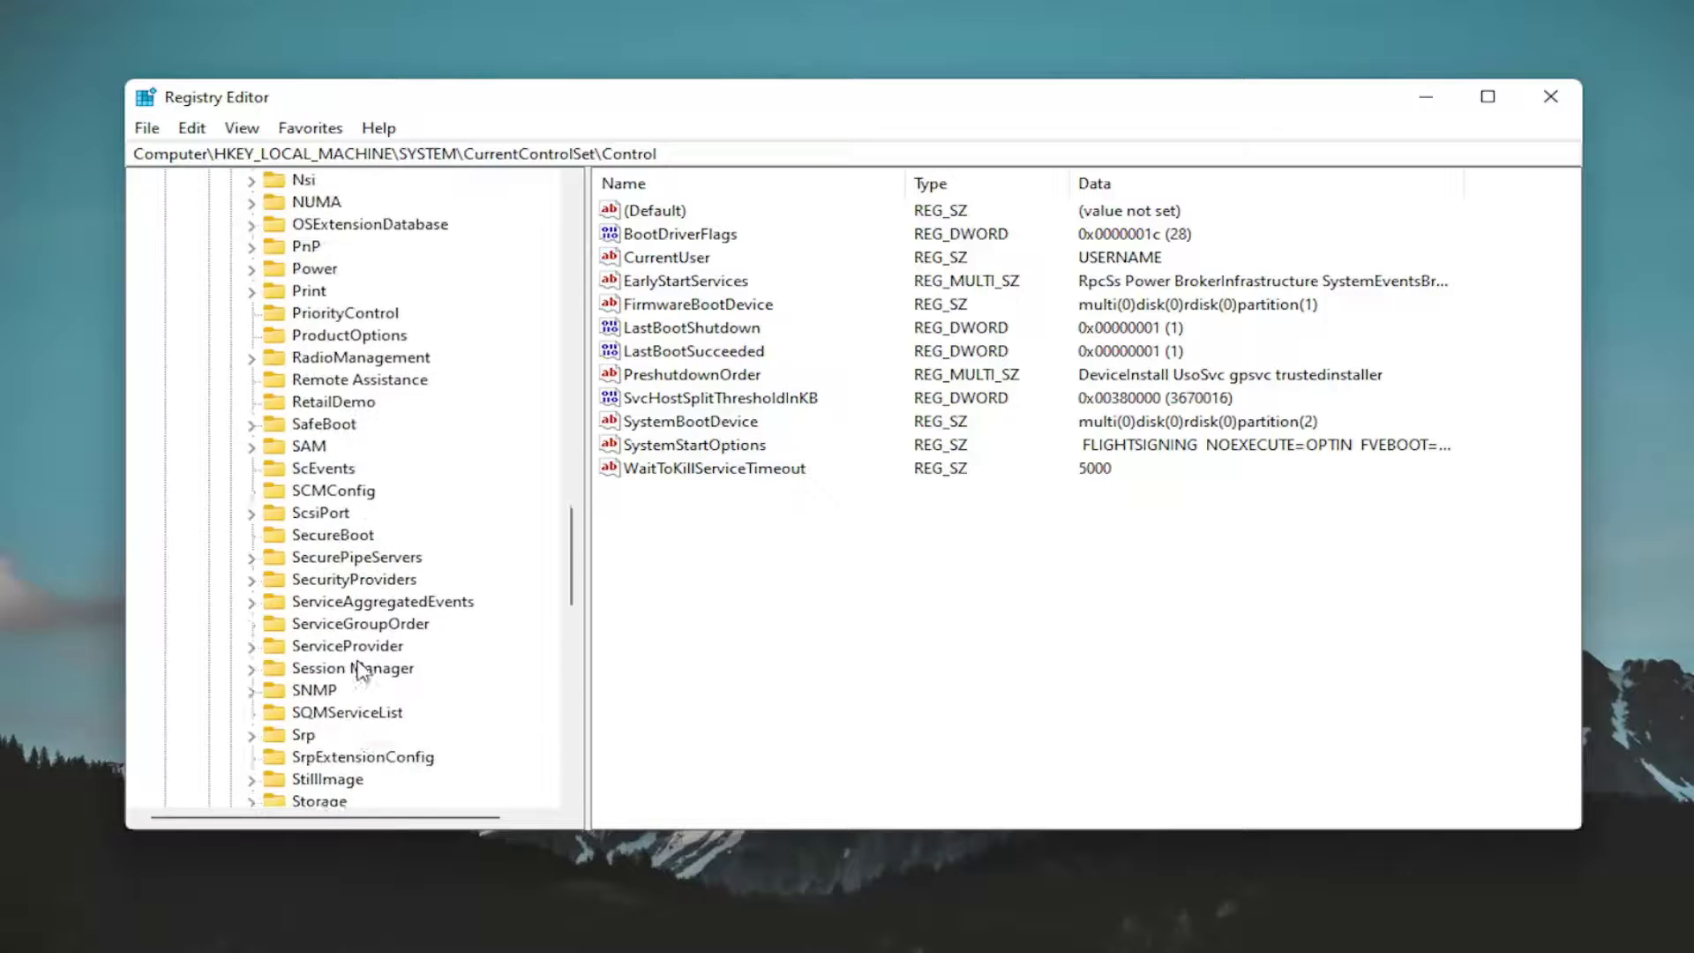
pyautogui.scroll(20, 360, 669)
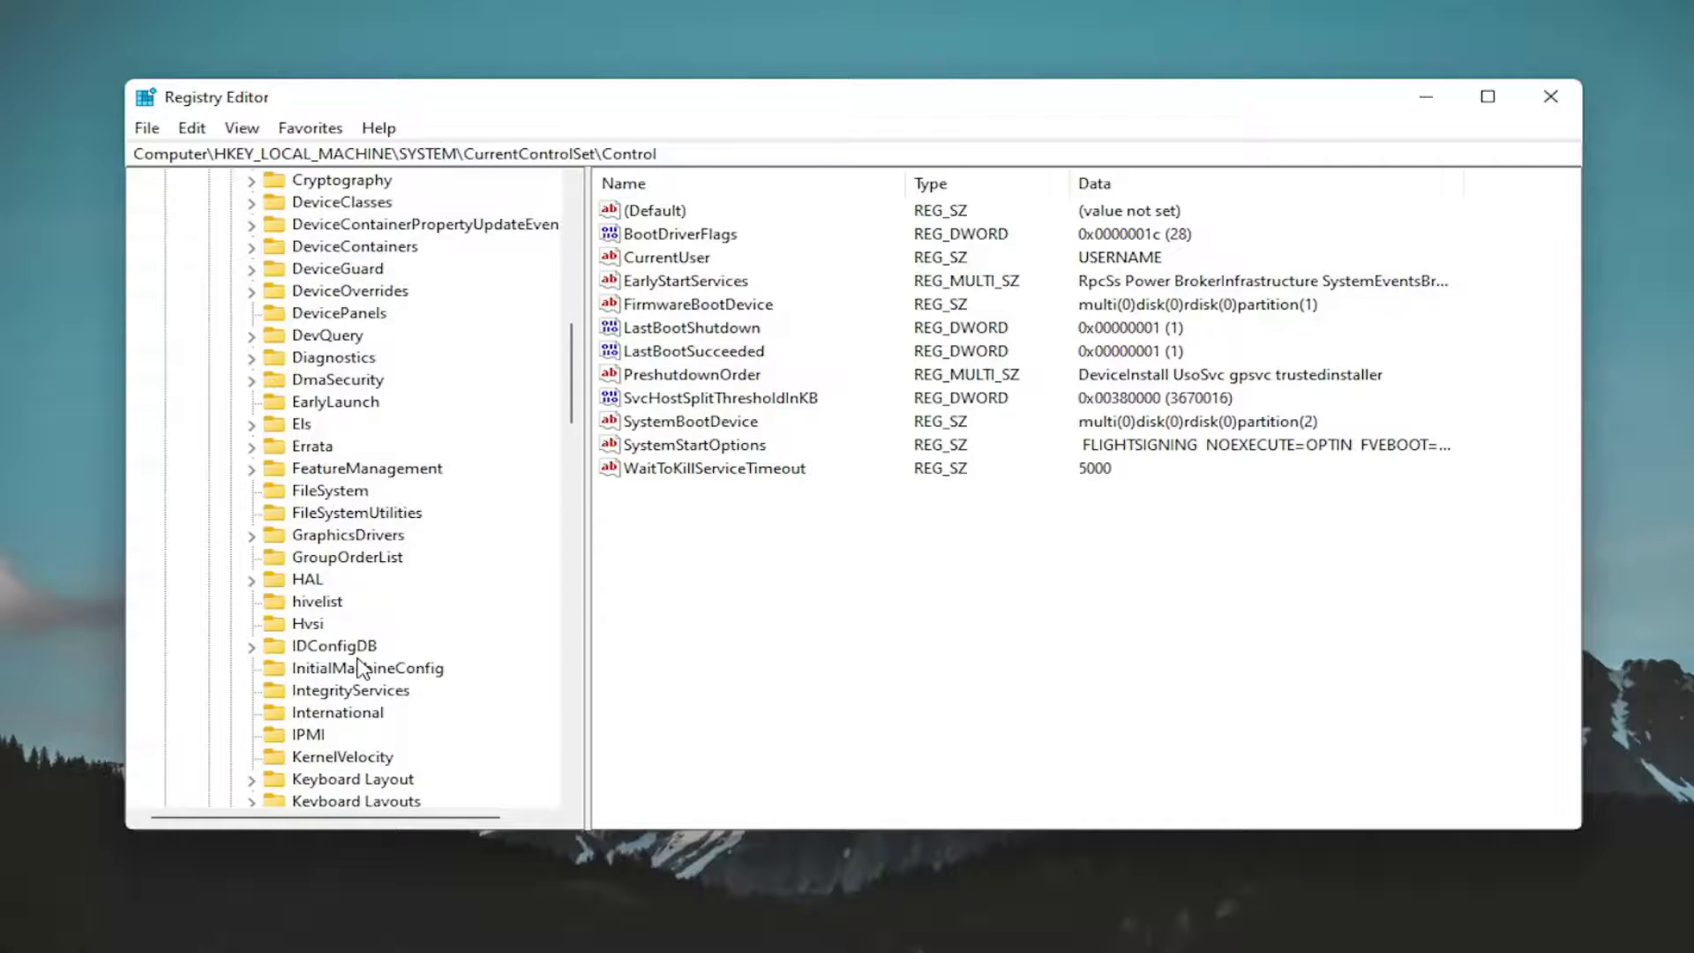
pyautogui.scroll(-4, 358, 668)
pyautogui.click(332, 535)
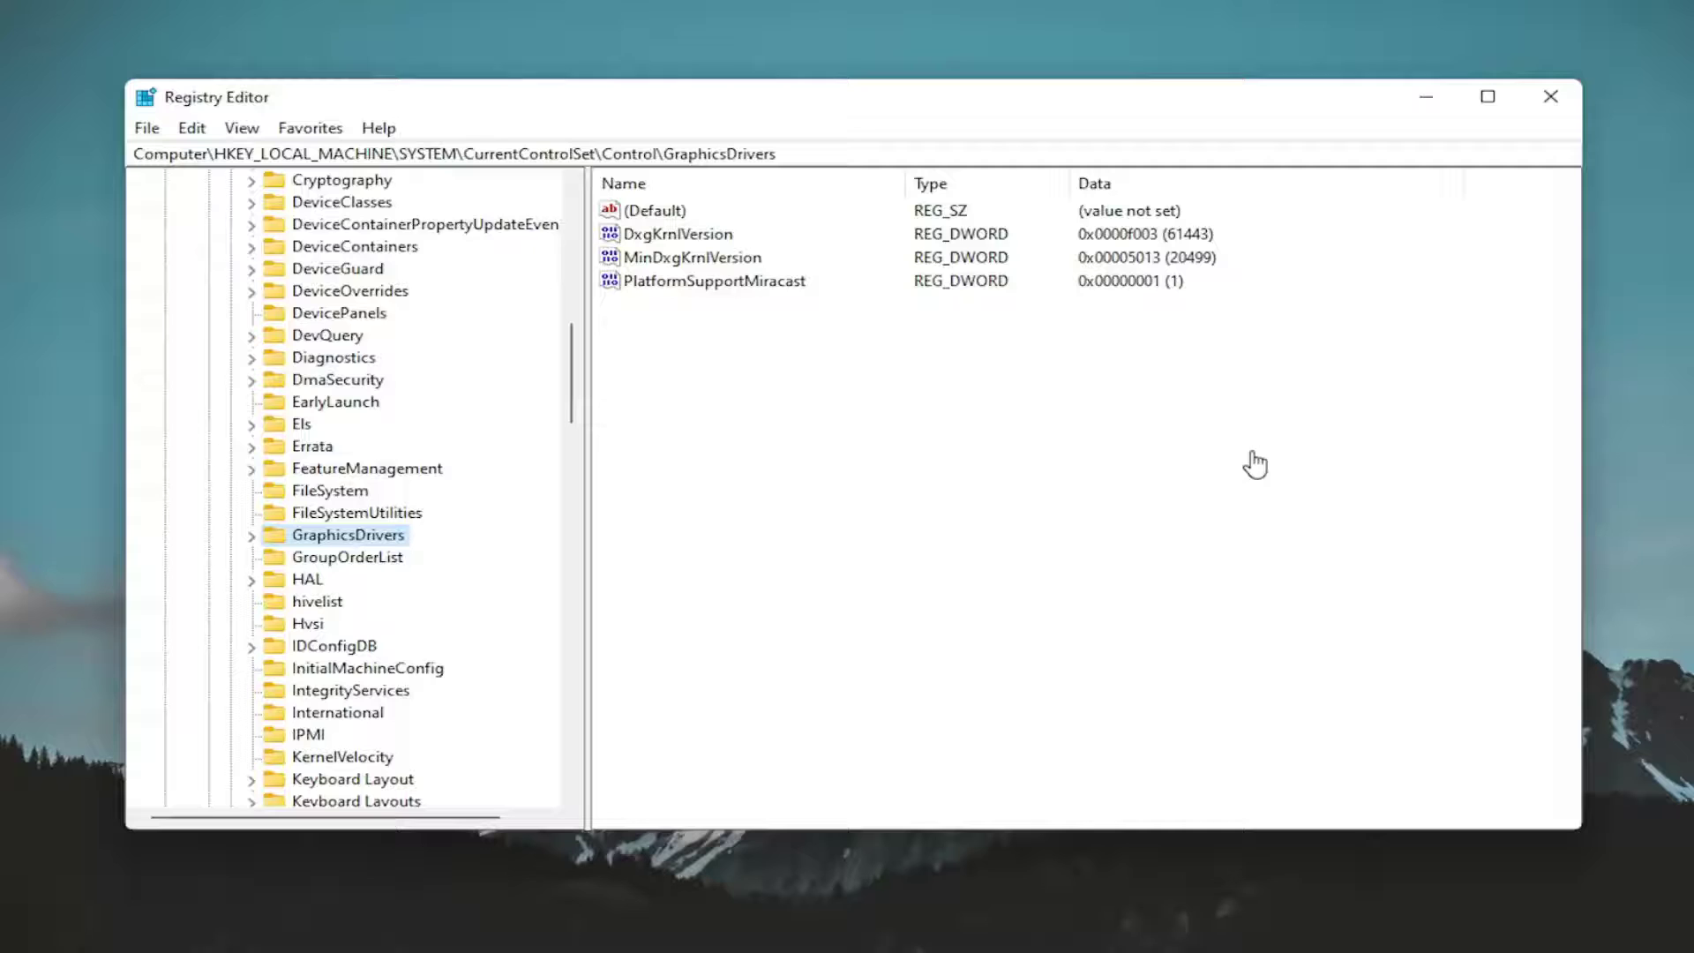
# Create a new 32-bit DWORD value named TdrLevel in GraphicsDrivers
pyautogui.click(689, 349)
pyautogui.rightClick(690, 349)
pyautogui.moveTo(715, 357)
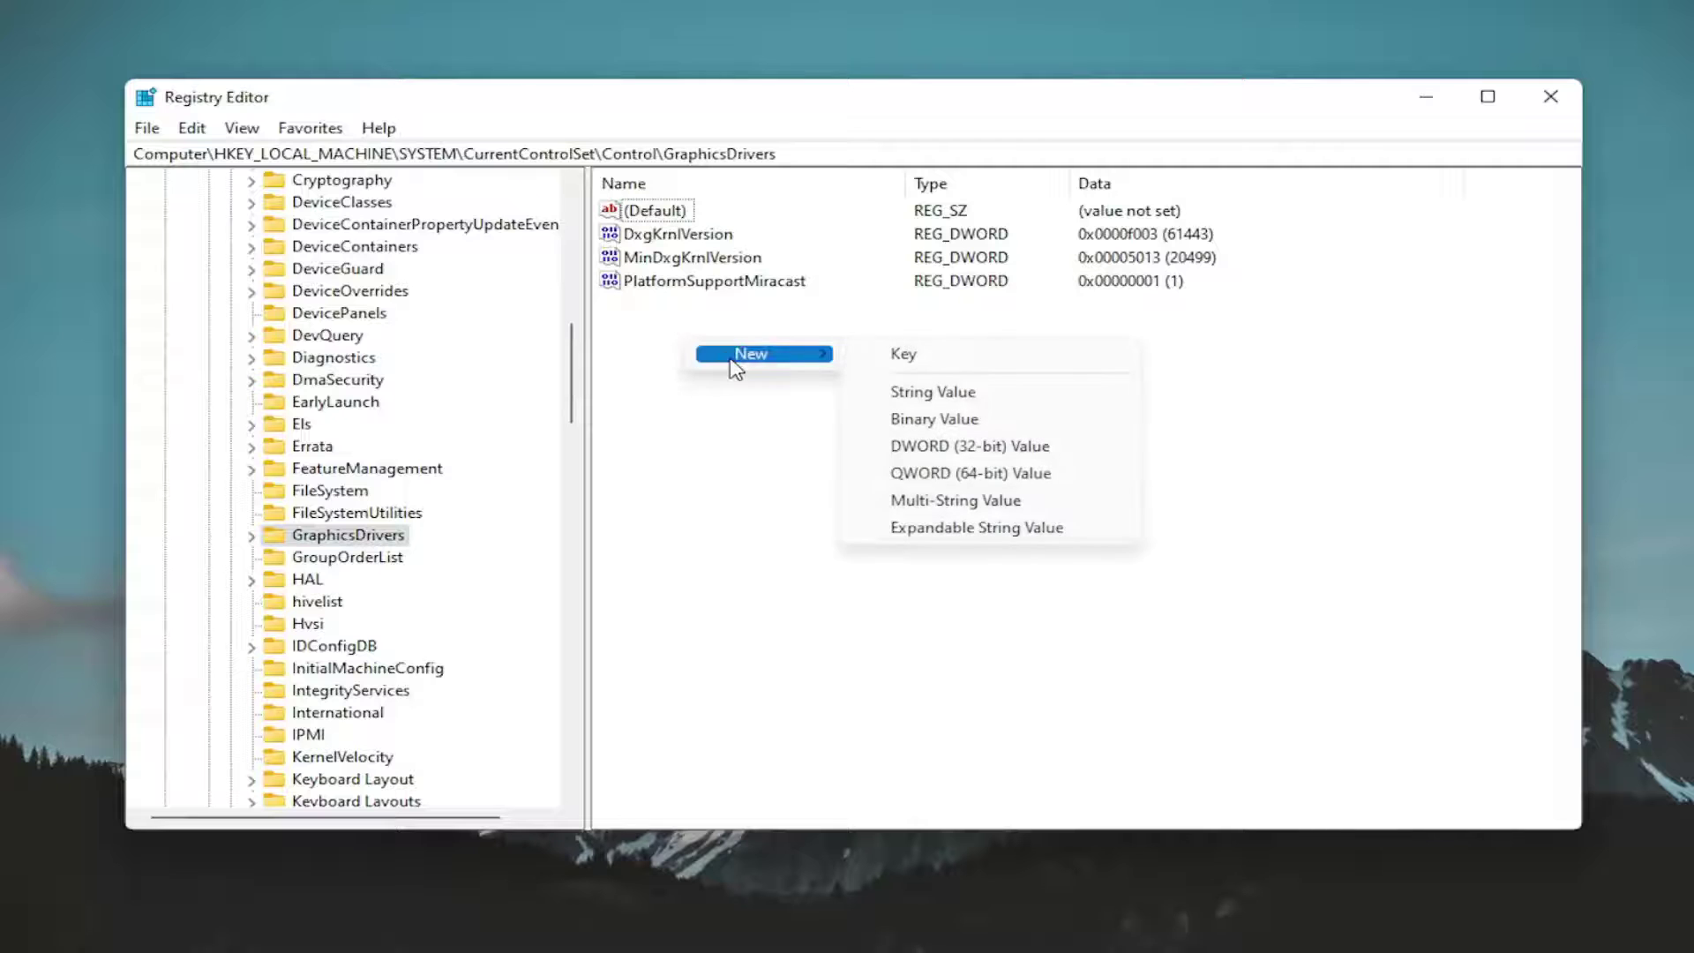
pyautogui.click(949, 456)
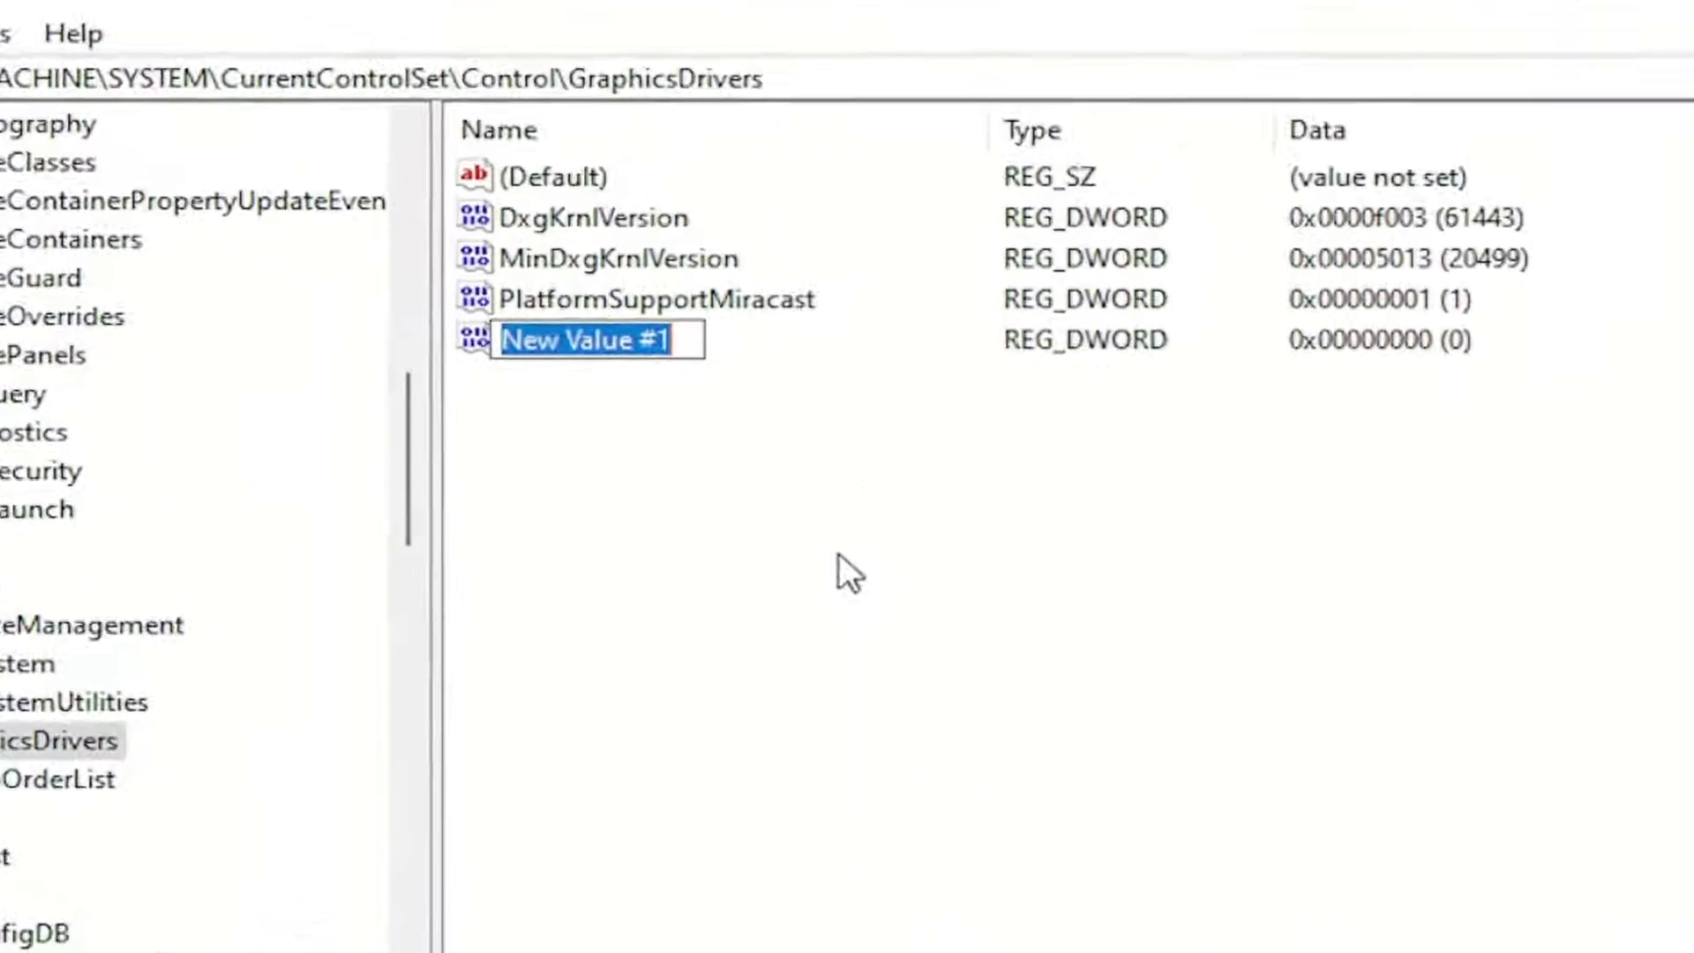
pyautogui.write('Tdr')
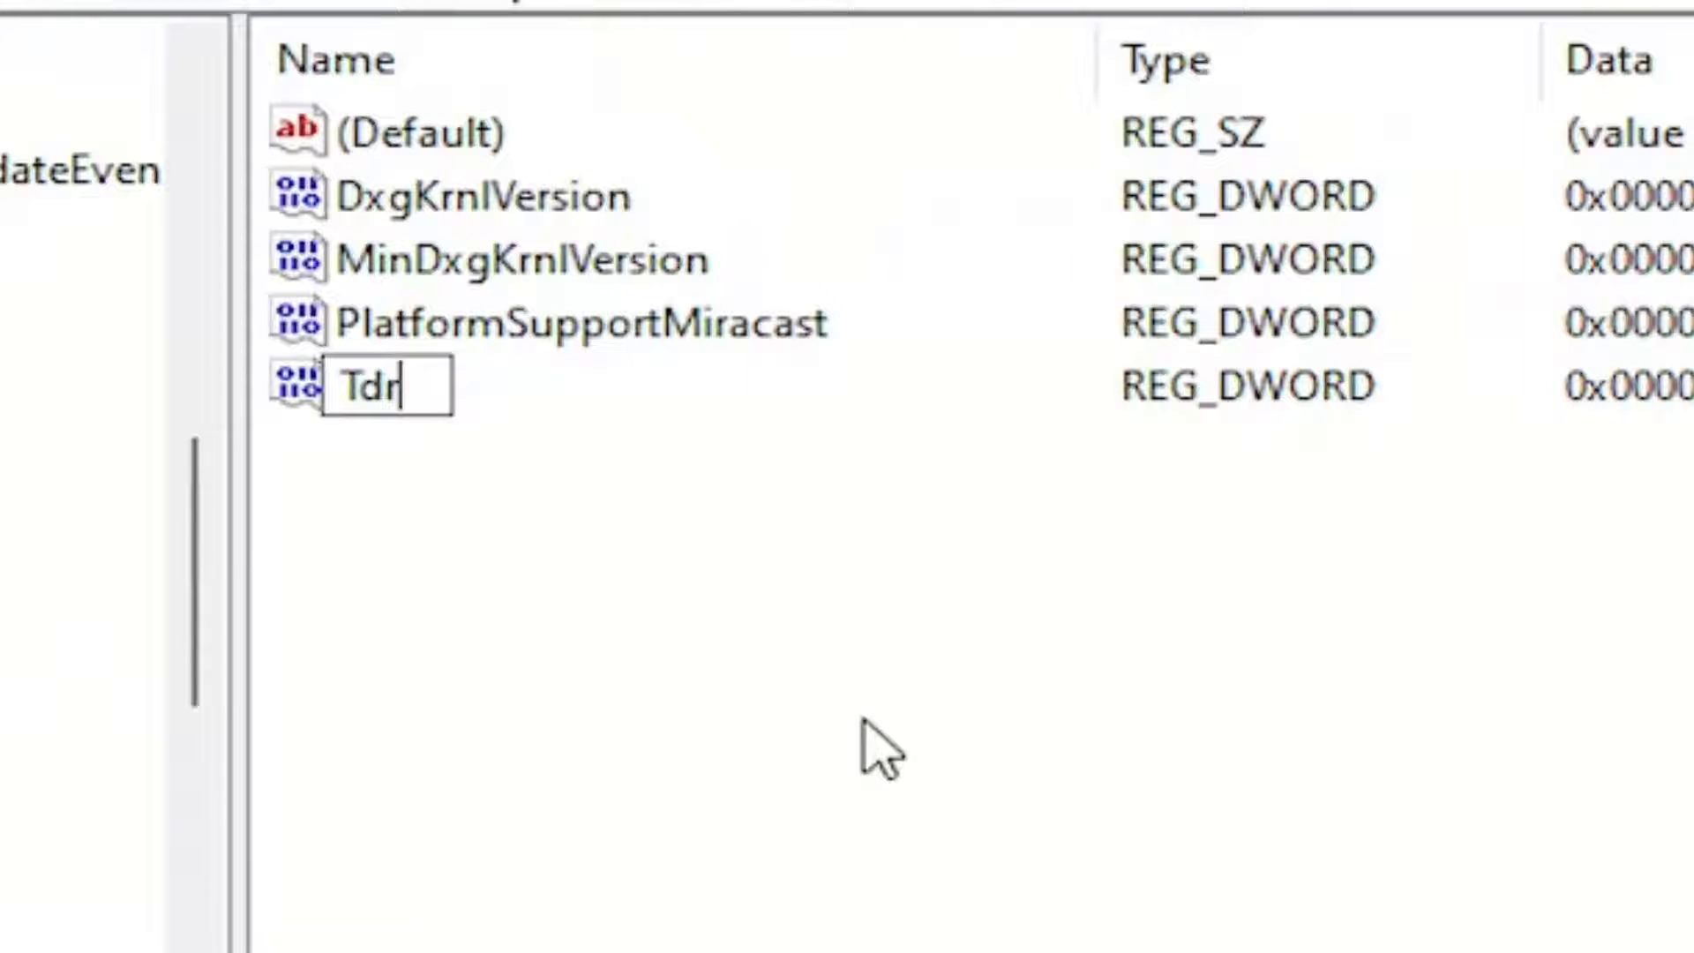
pyautogui.write('Level')
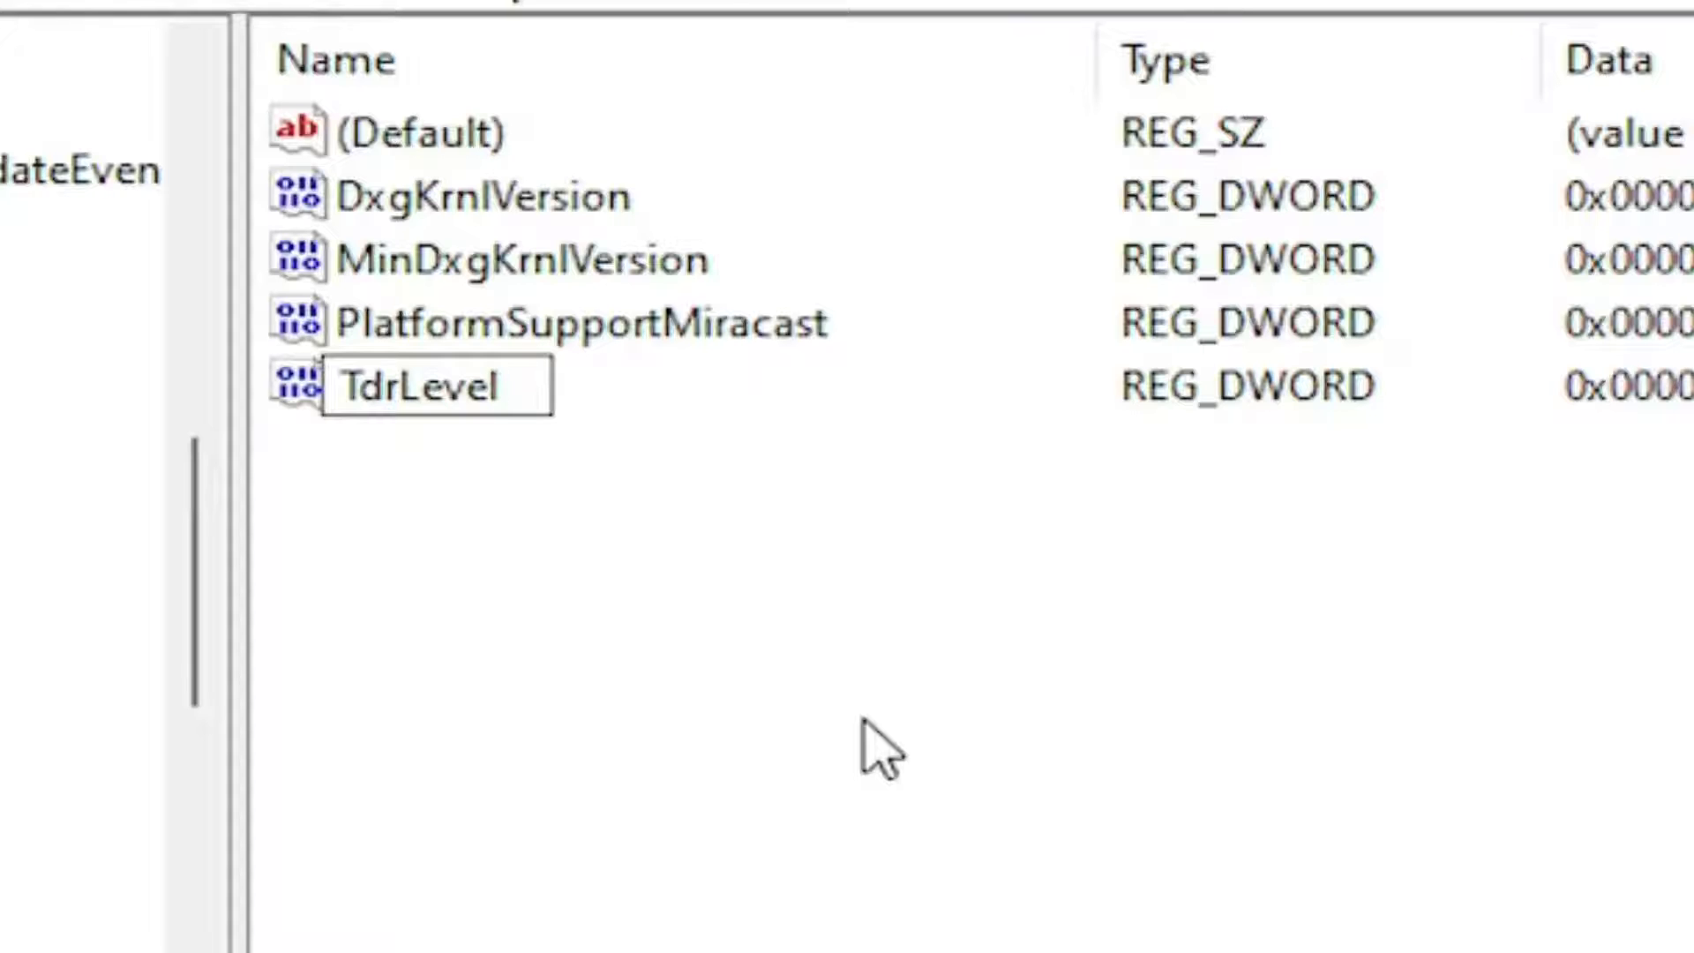
pyautogui.press('Return')
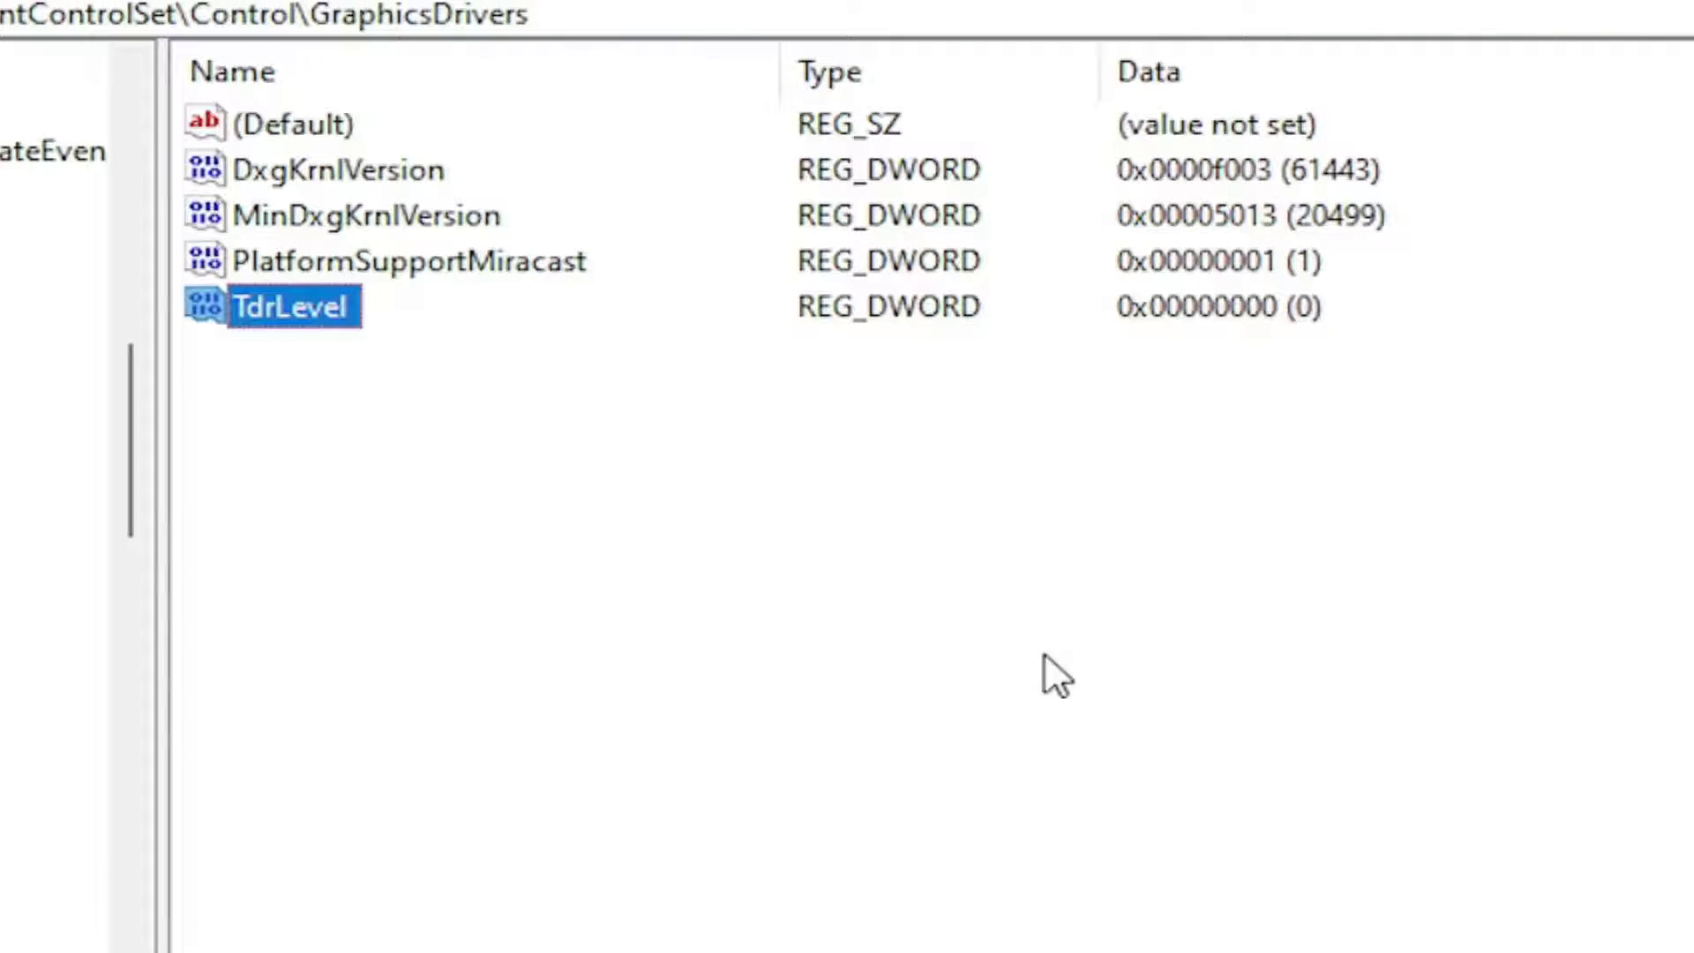
# Confirm TdrLevel's value data as 0
pyautogui.click(717, 600)
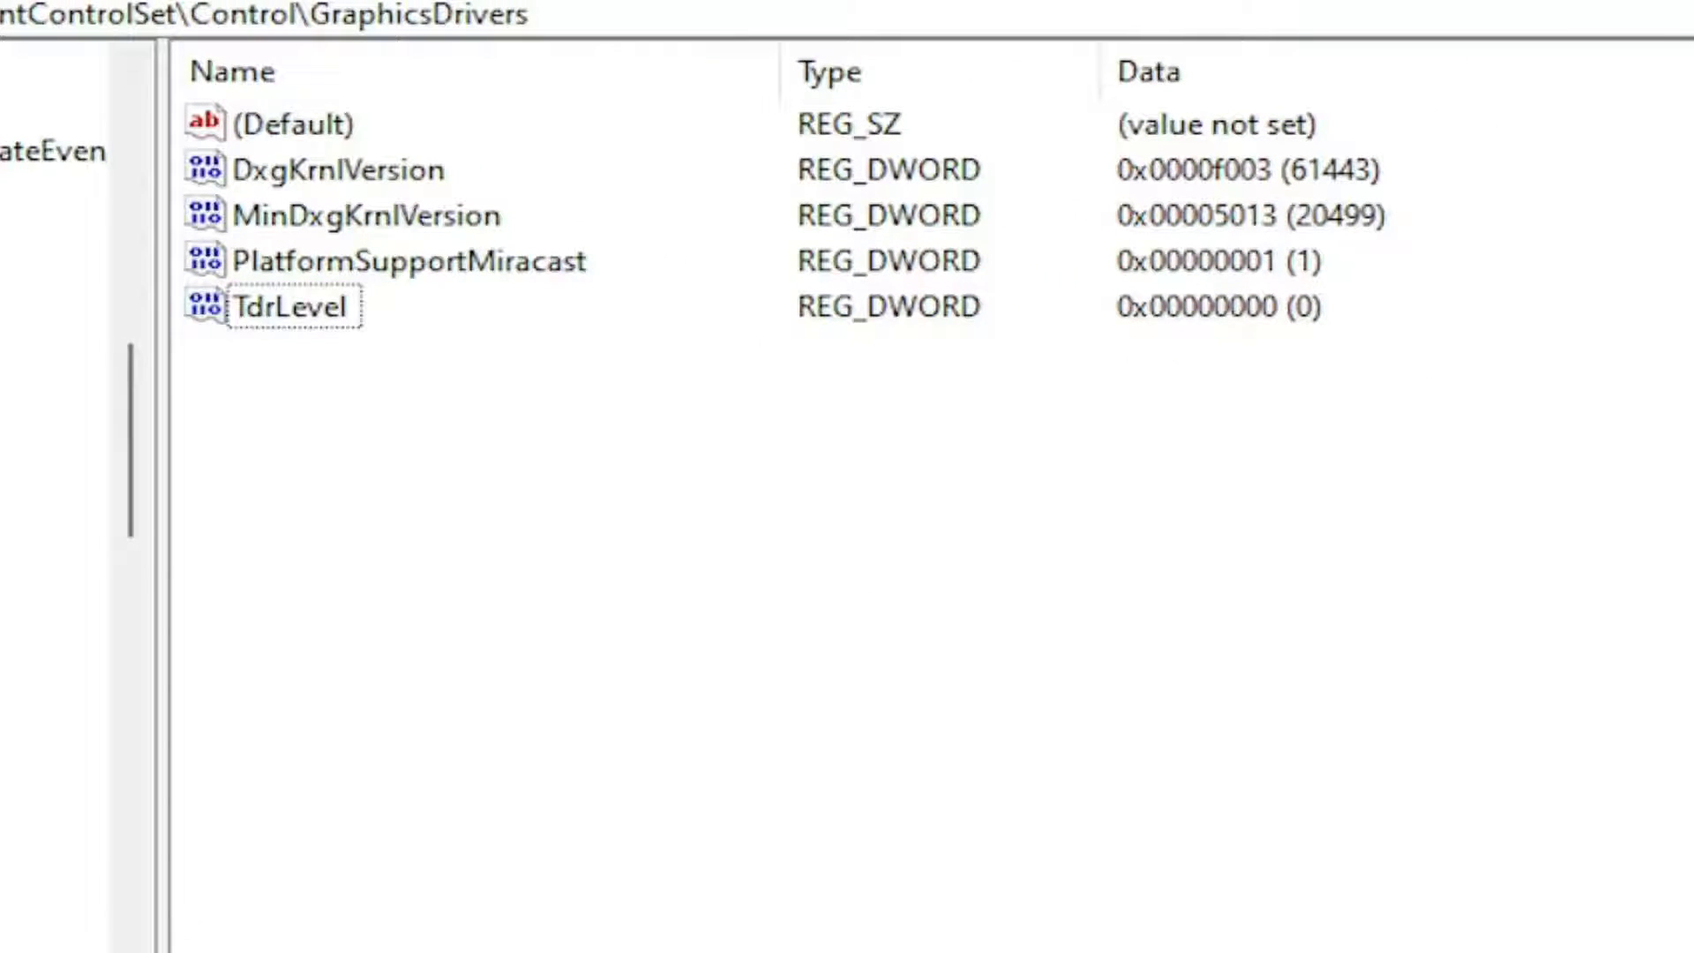
pyautogui.doubleClick(296, 280)
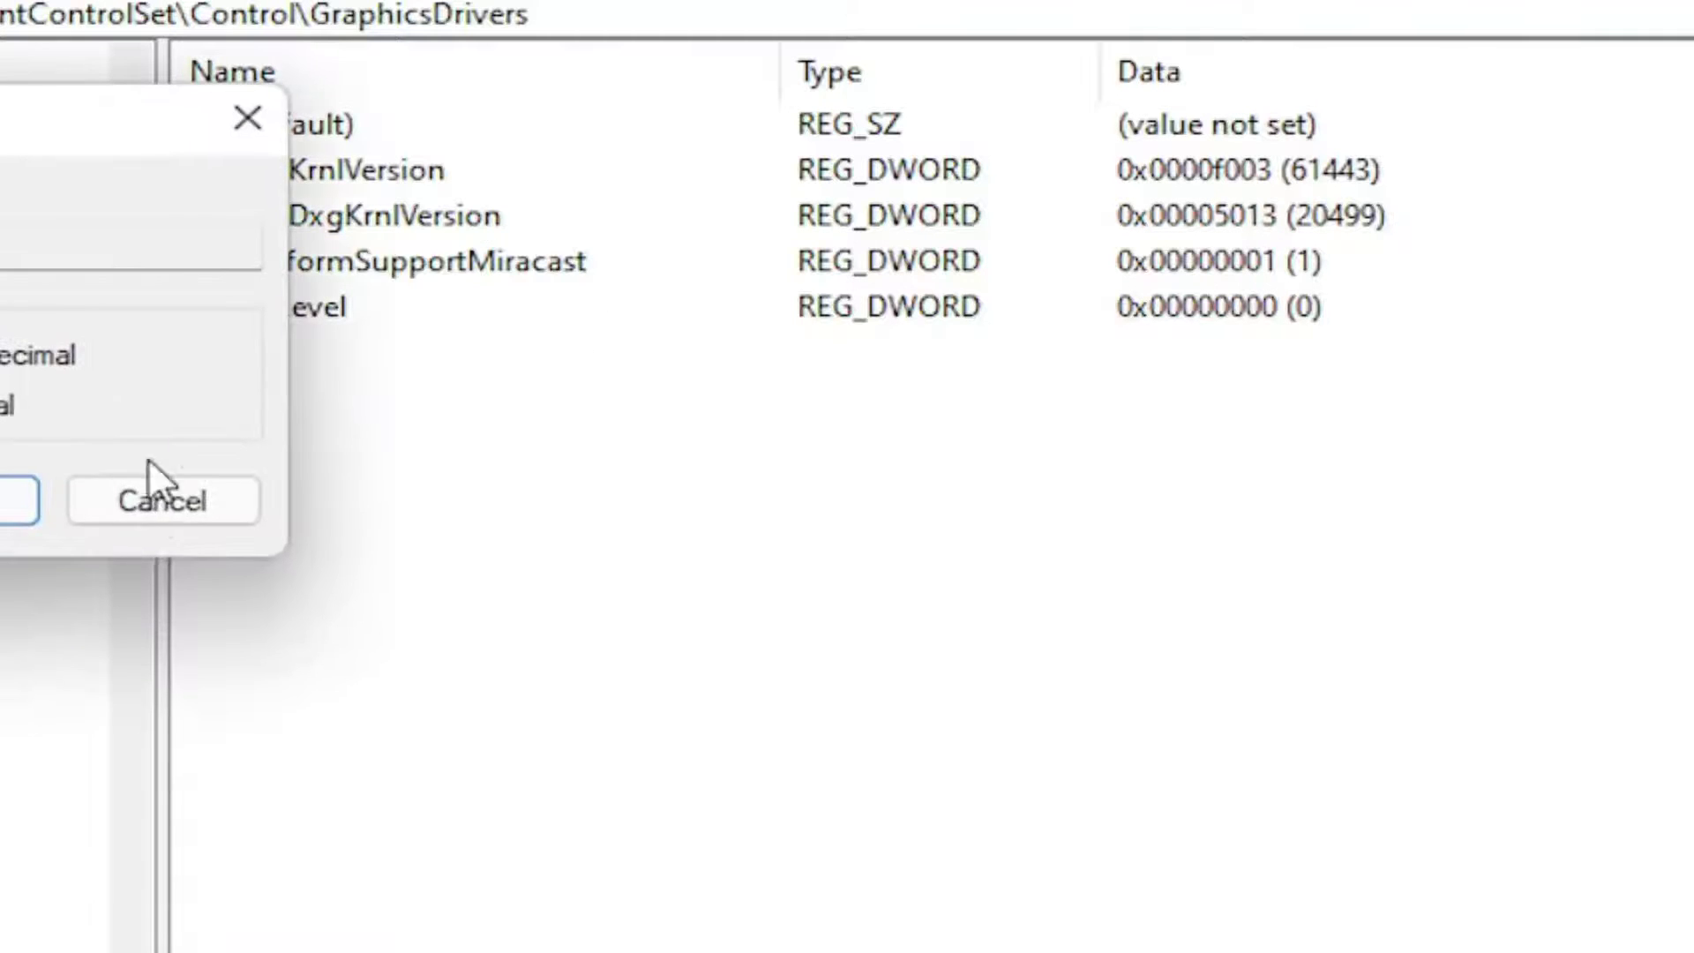
pyautogui.click(150, 493)
pyautogui.doubleClick(287, 309)
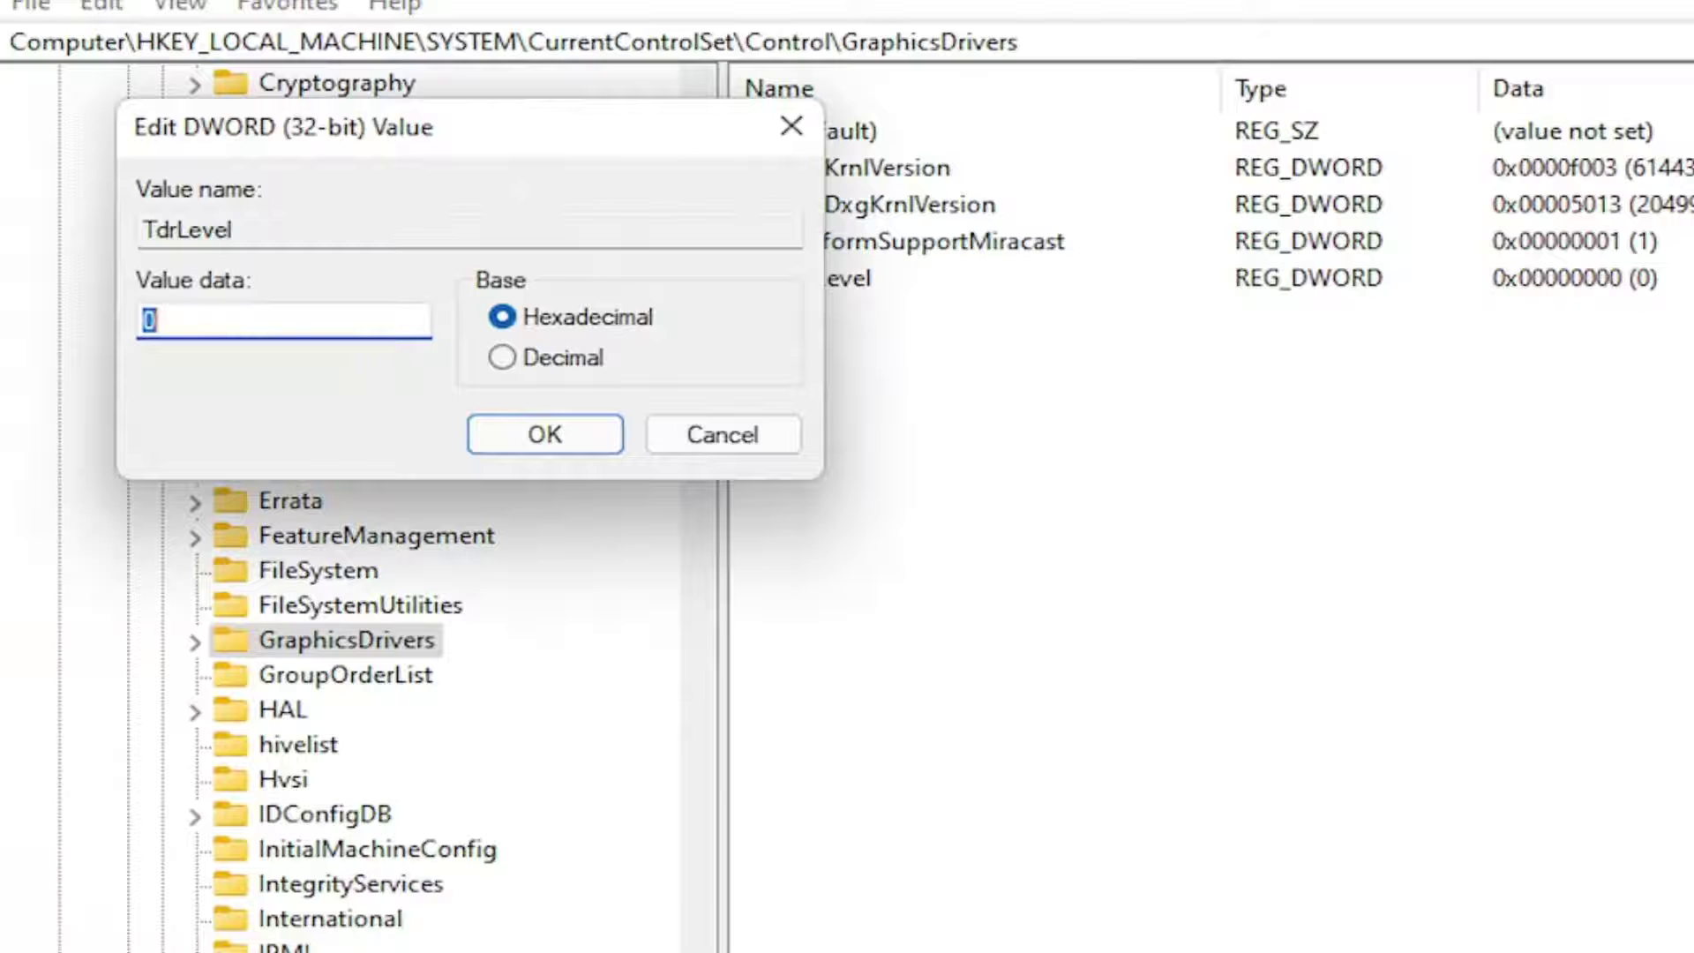
pyautogui.click(544, 433)
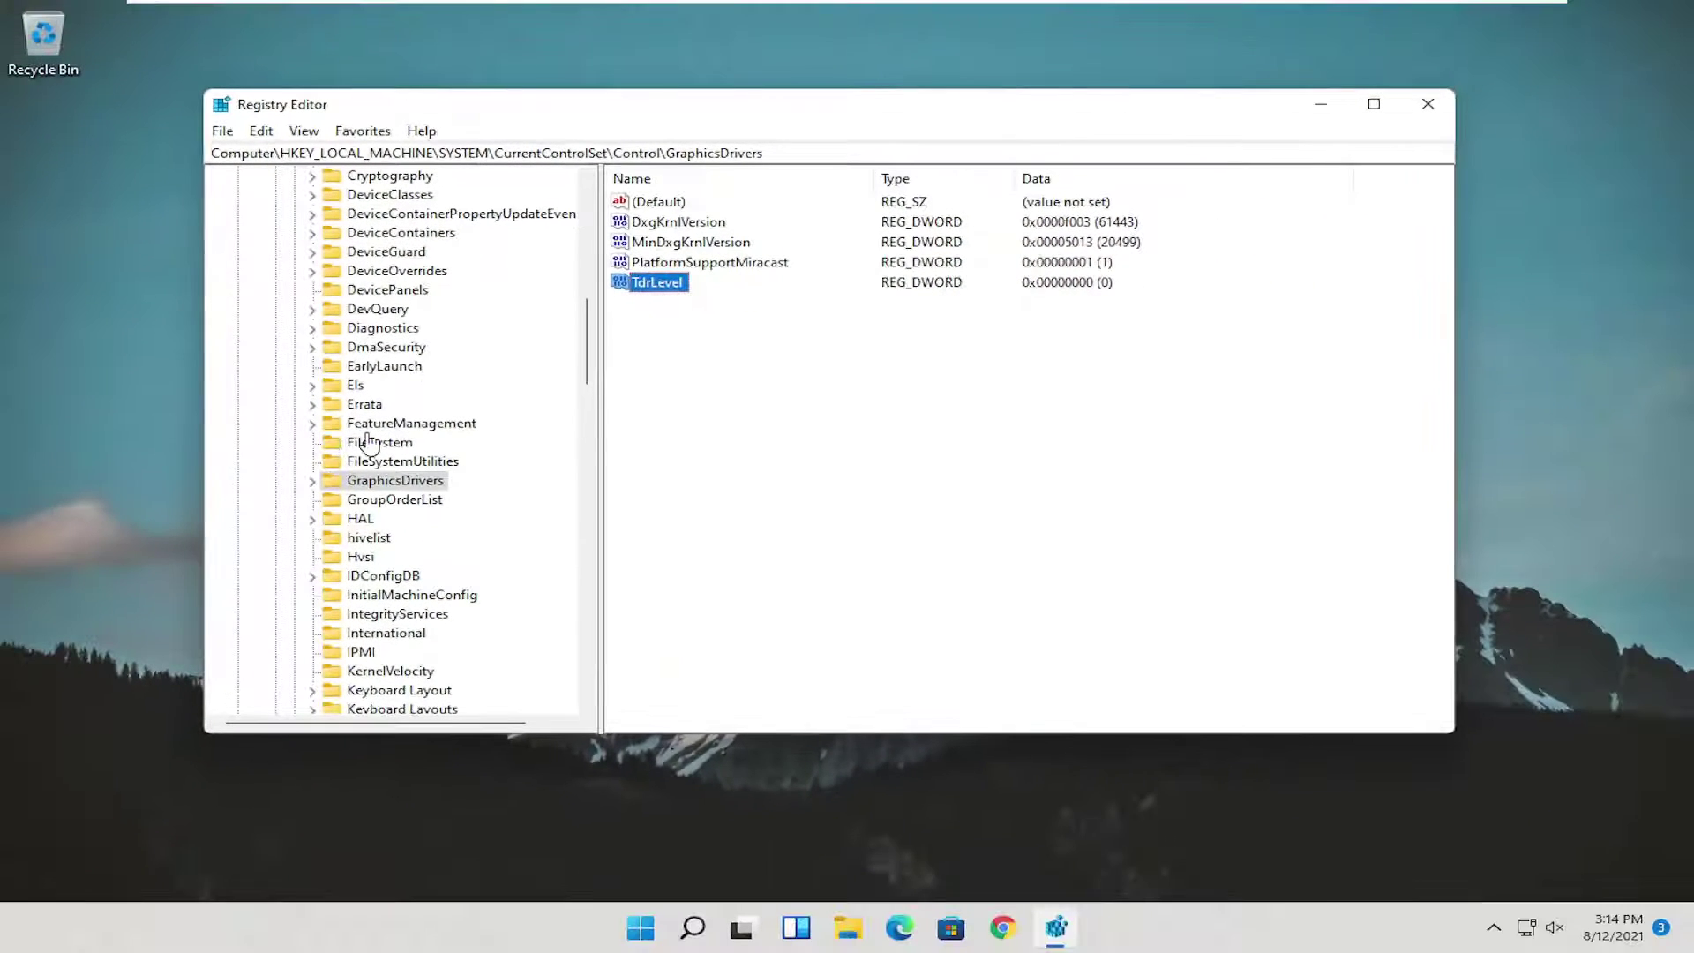
# Collapse the Control, CurrentControlSet, SYSTEM and HKEY_LOCAL_MACHINE keys and close Registry Editor
pyautogui.scroll(12, 590, 333)
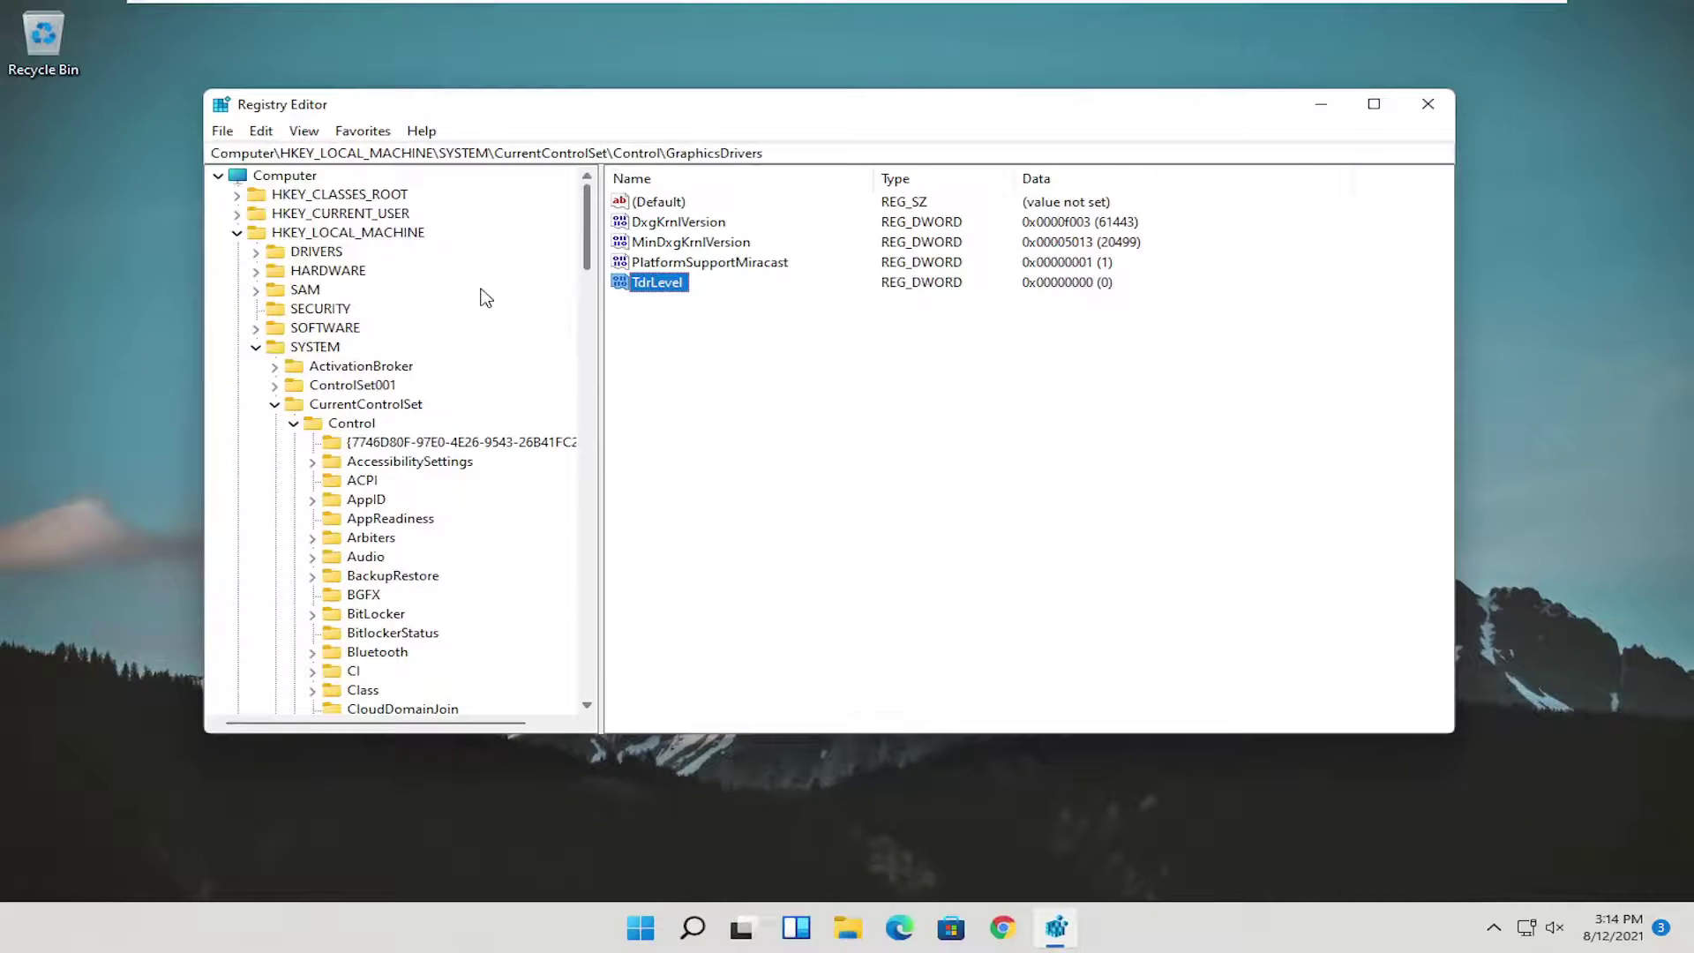
pyautogui.click(293, 422)
pyautogui.click(274, 404)
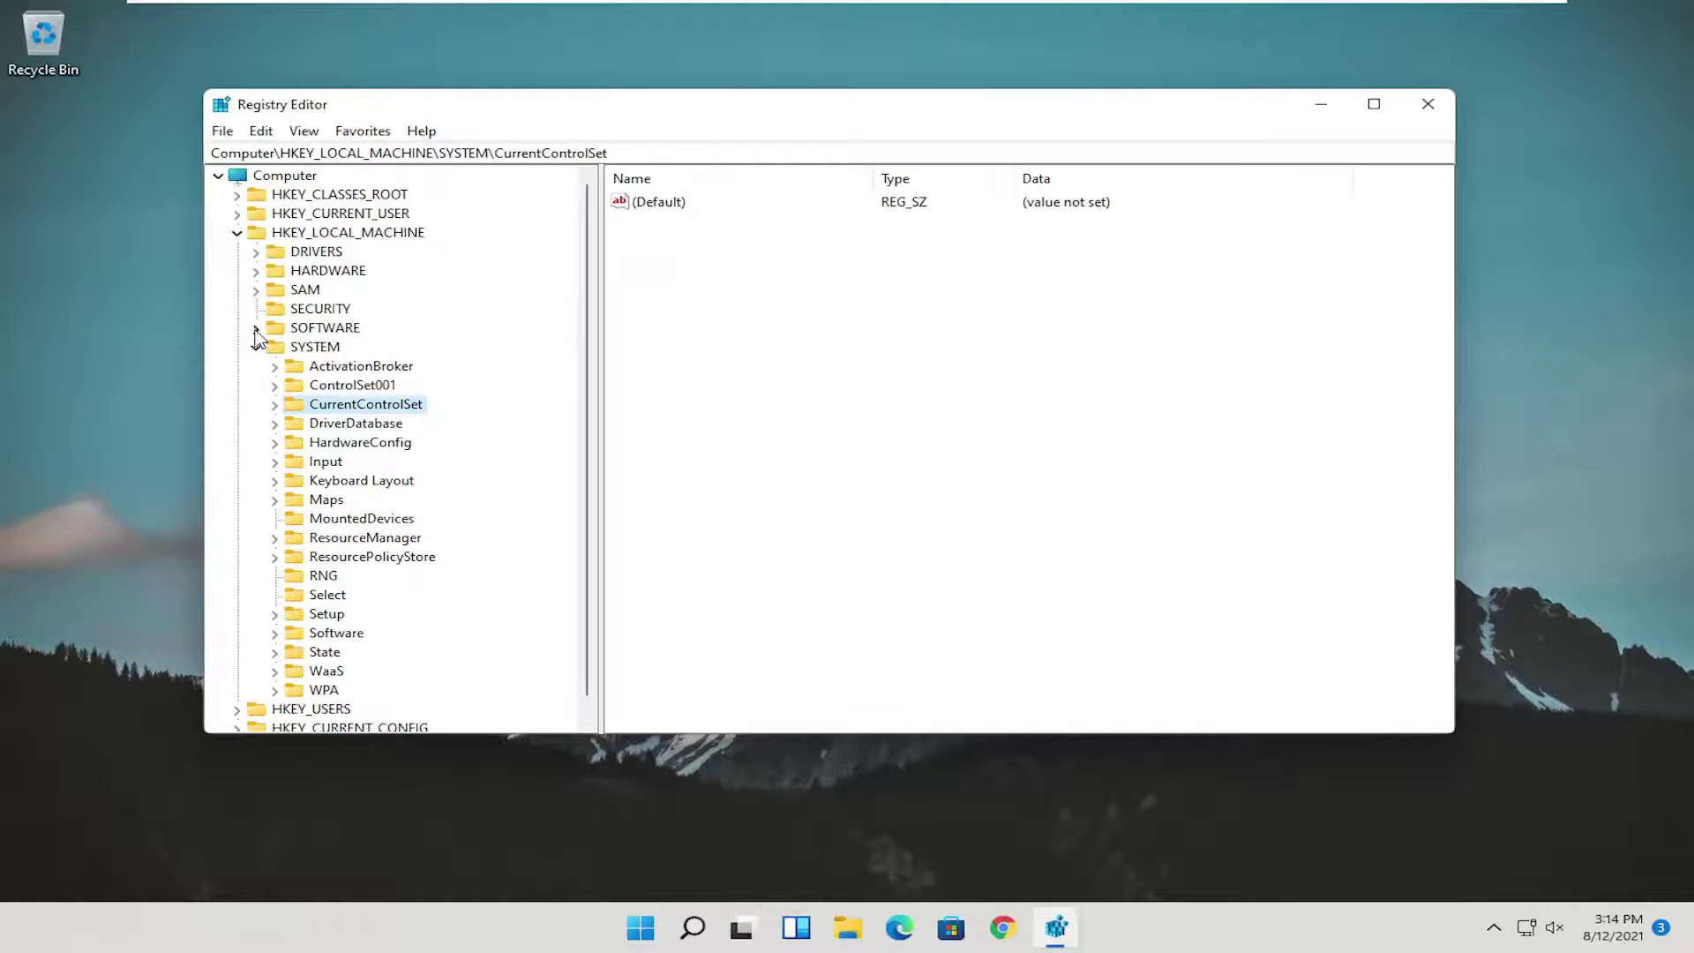
pyautogui.click(256, 347)
pyautogui.click(237, 233)
pyautogui.click(1428, 104)
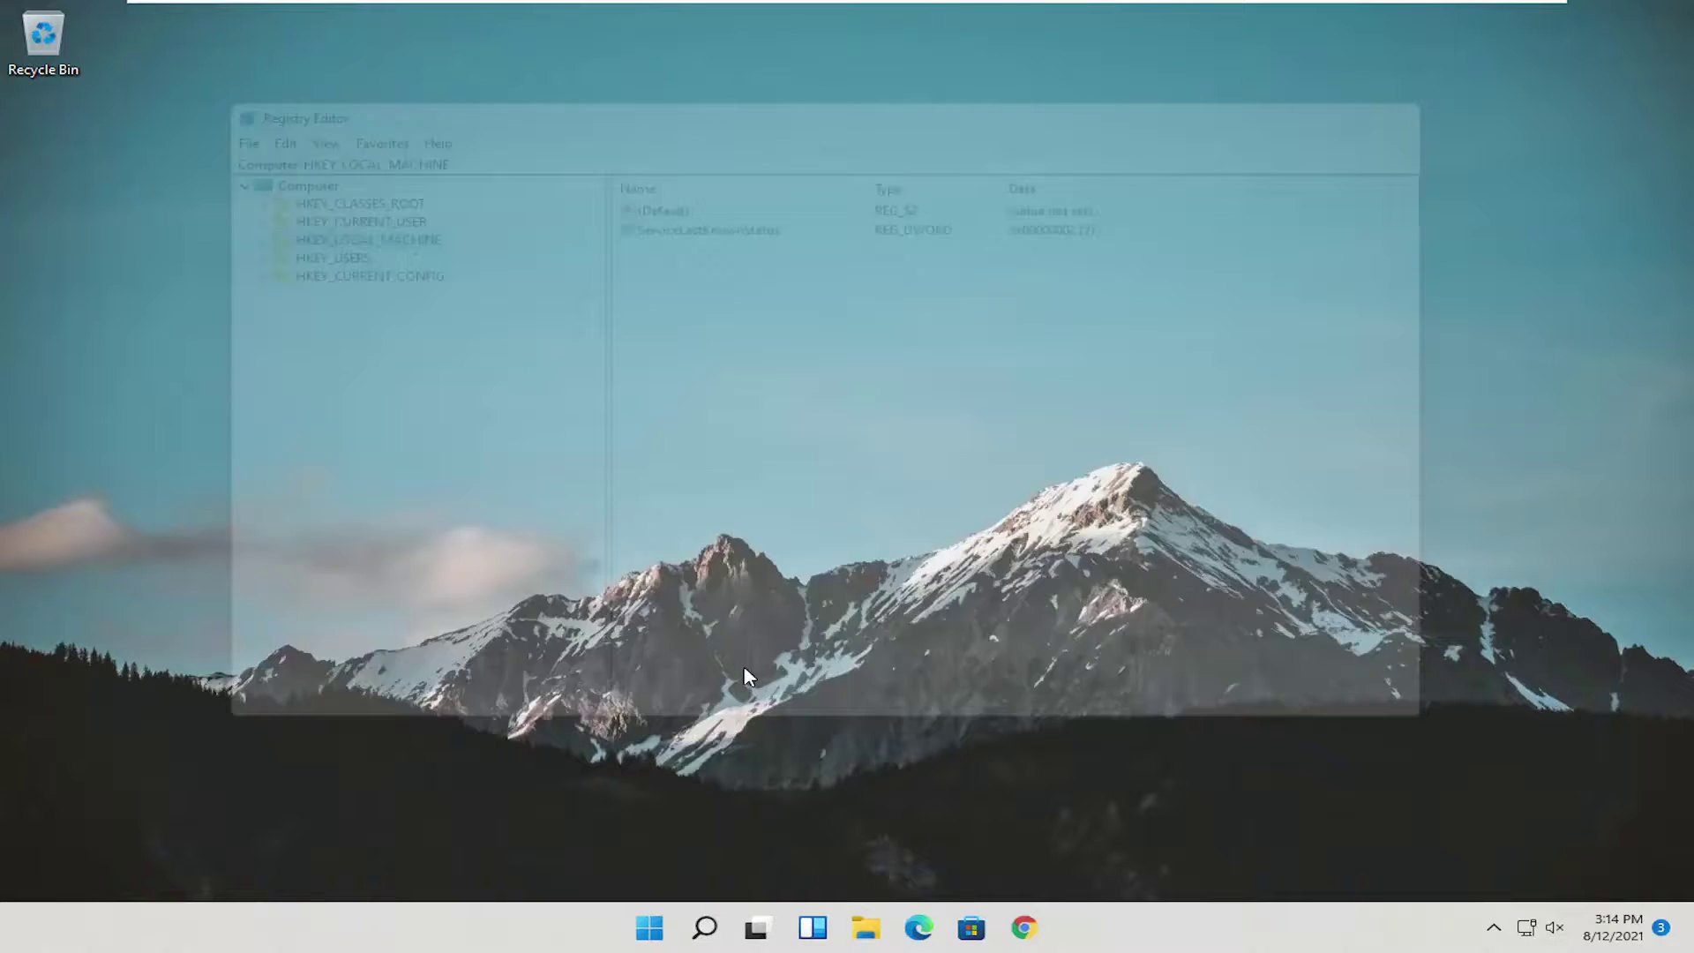
# Search Windows for 'device manager' and launch Device Manager
pyautogui.click(719, 927)
pyautogui.write('dev')
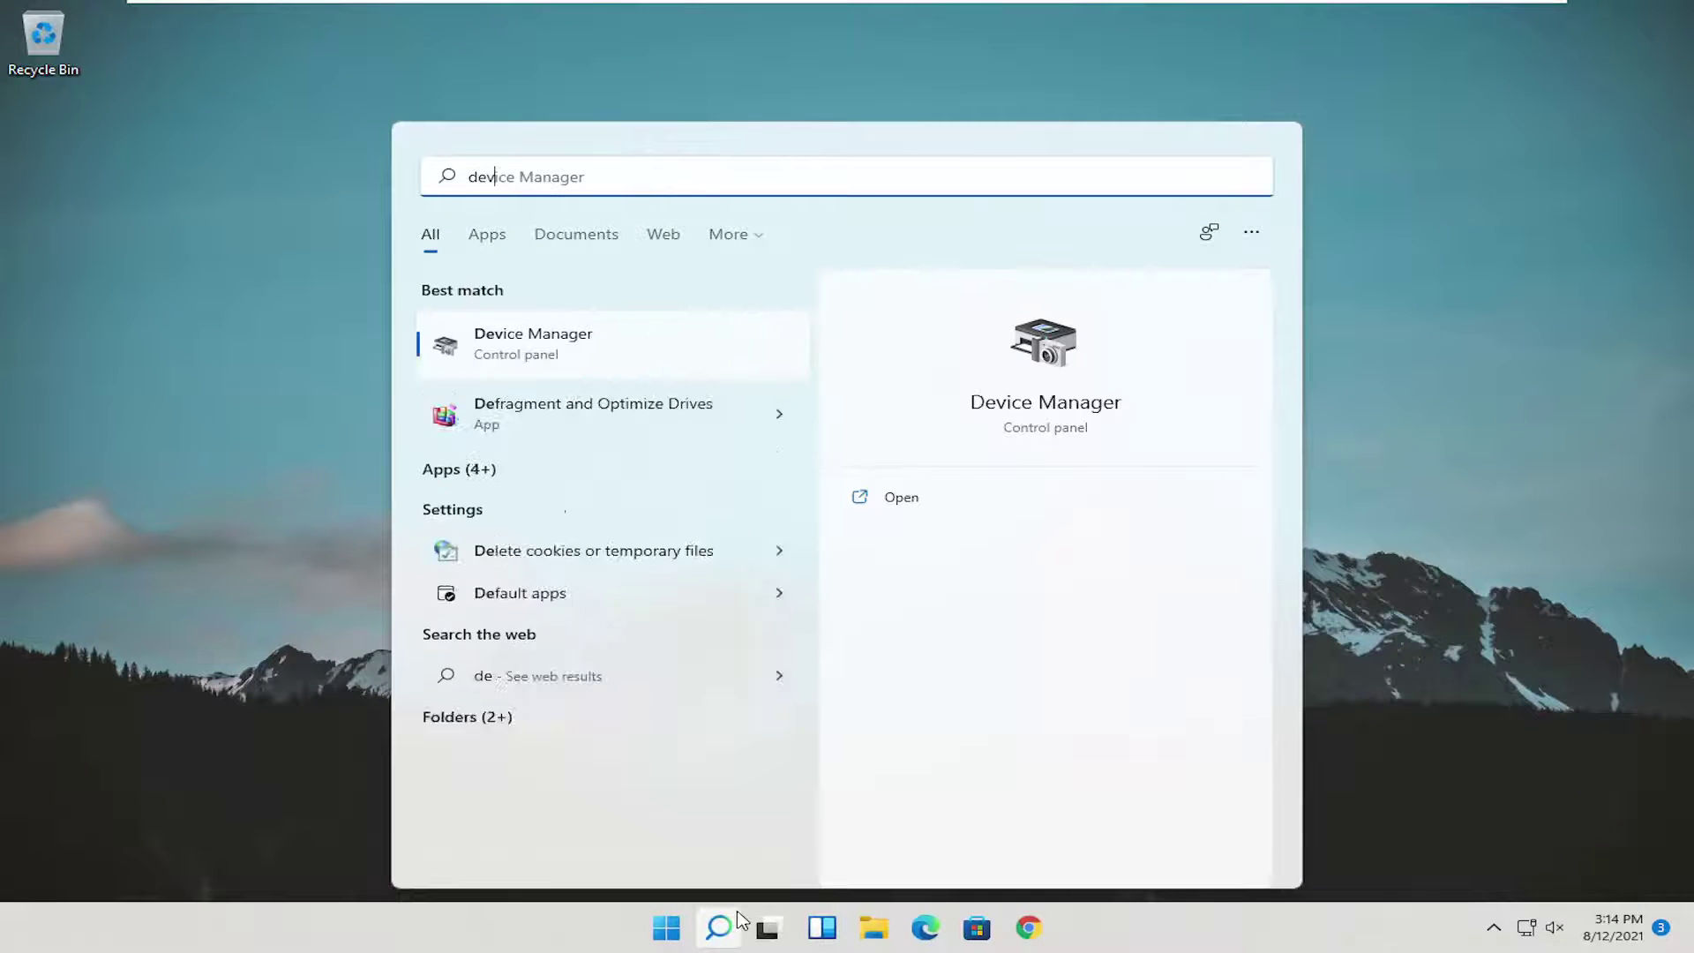
pyautogui.write('ice manager')
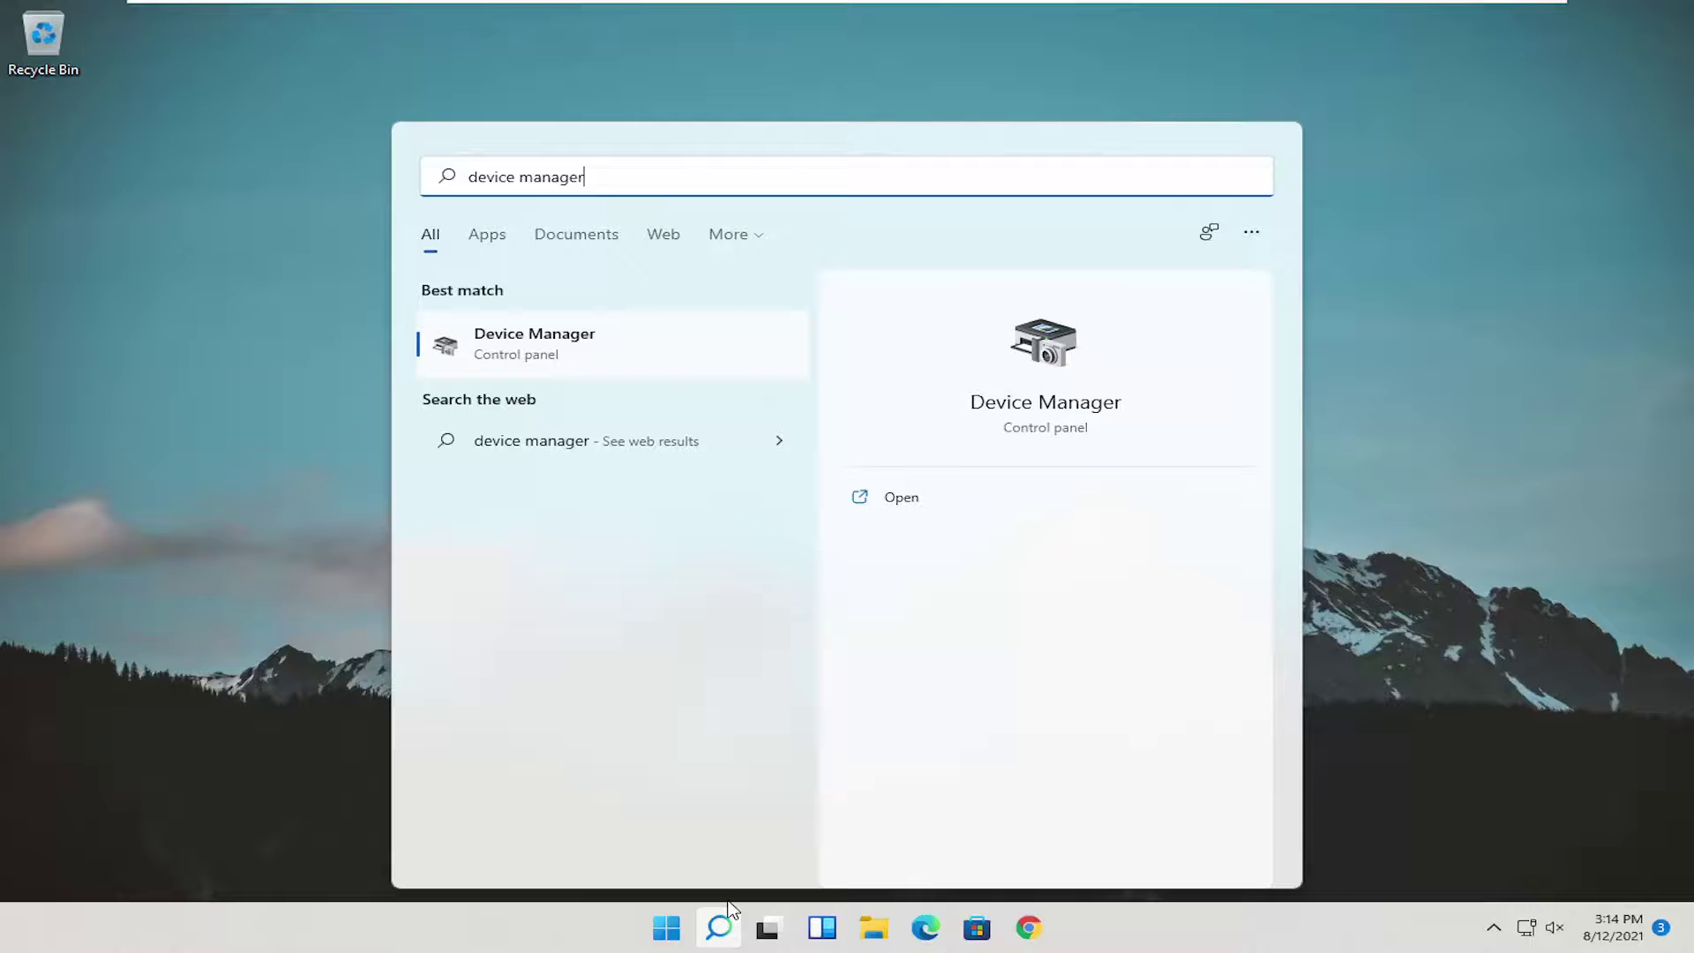
pyautogui.click(561, 364)
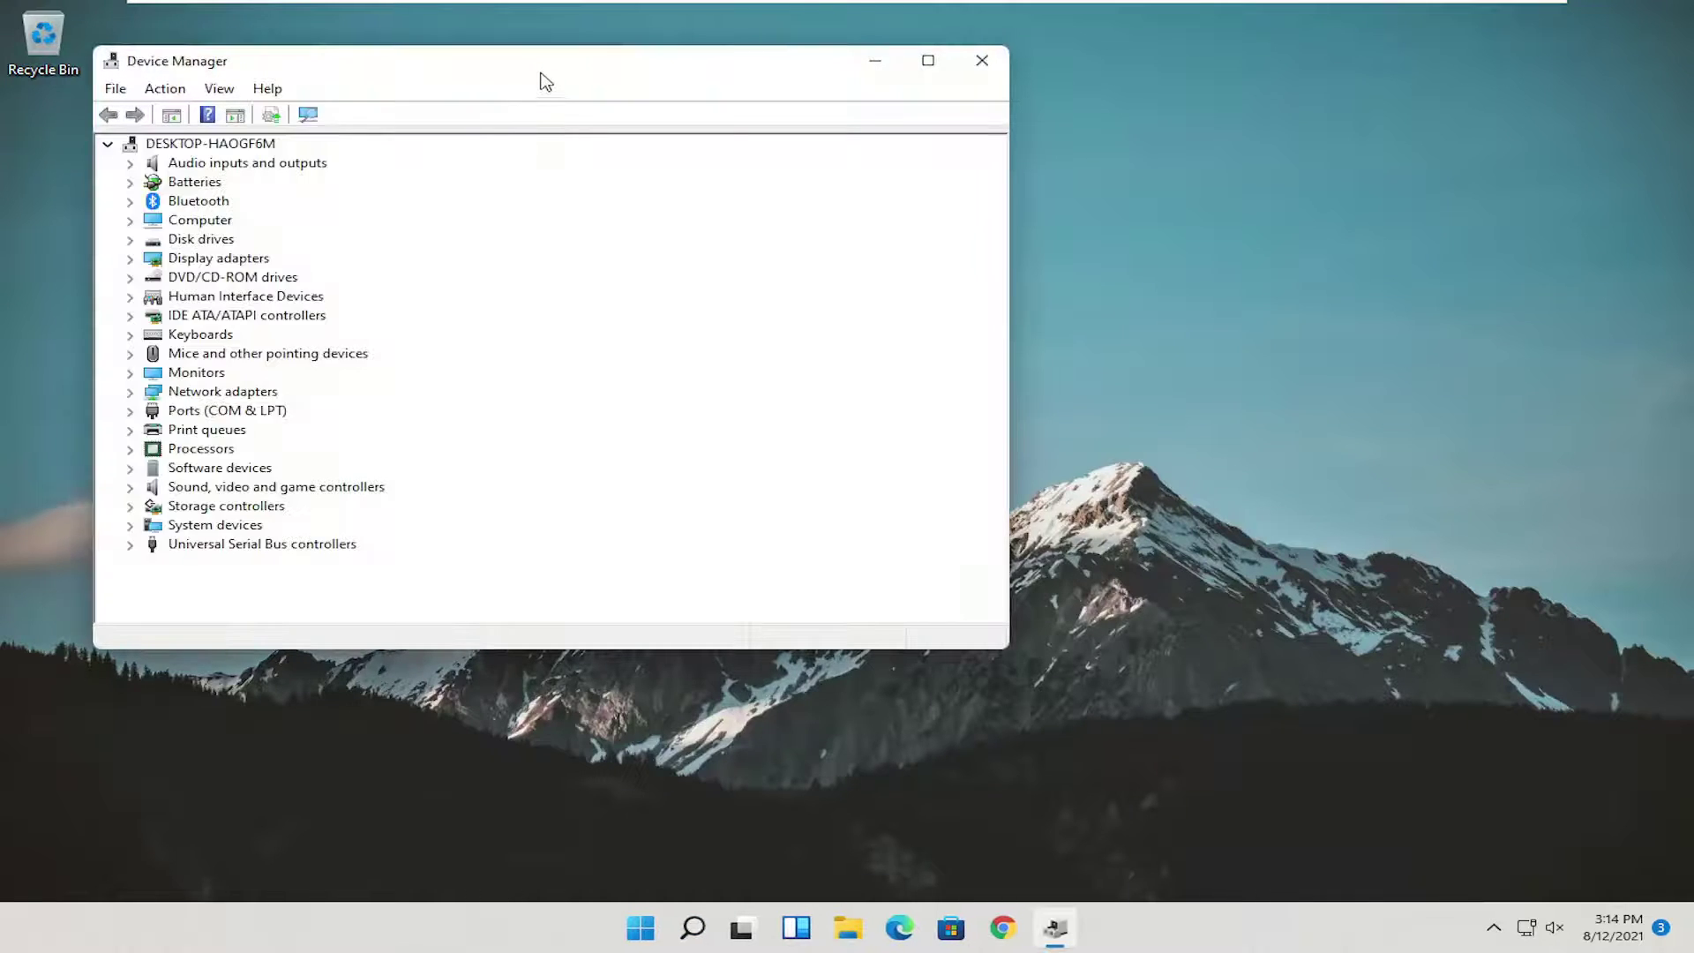
# Expand Display adapters and choose Update driver for the VMware SVGA 3D adapter
pyautogui.moveTo(546, 82); pyautogui.dragTo(745, 129)
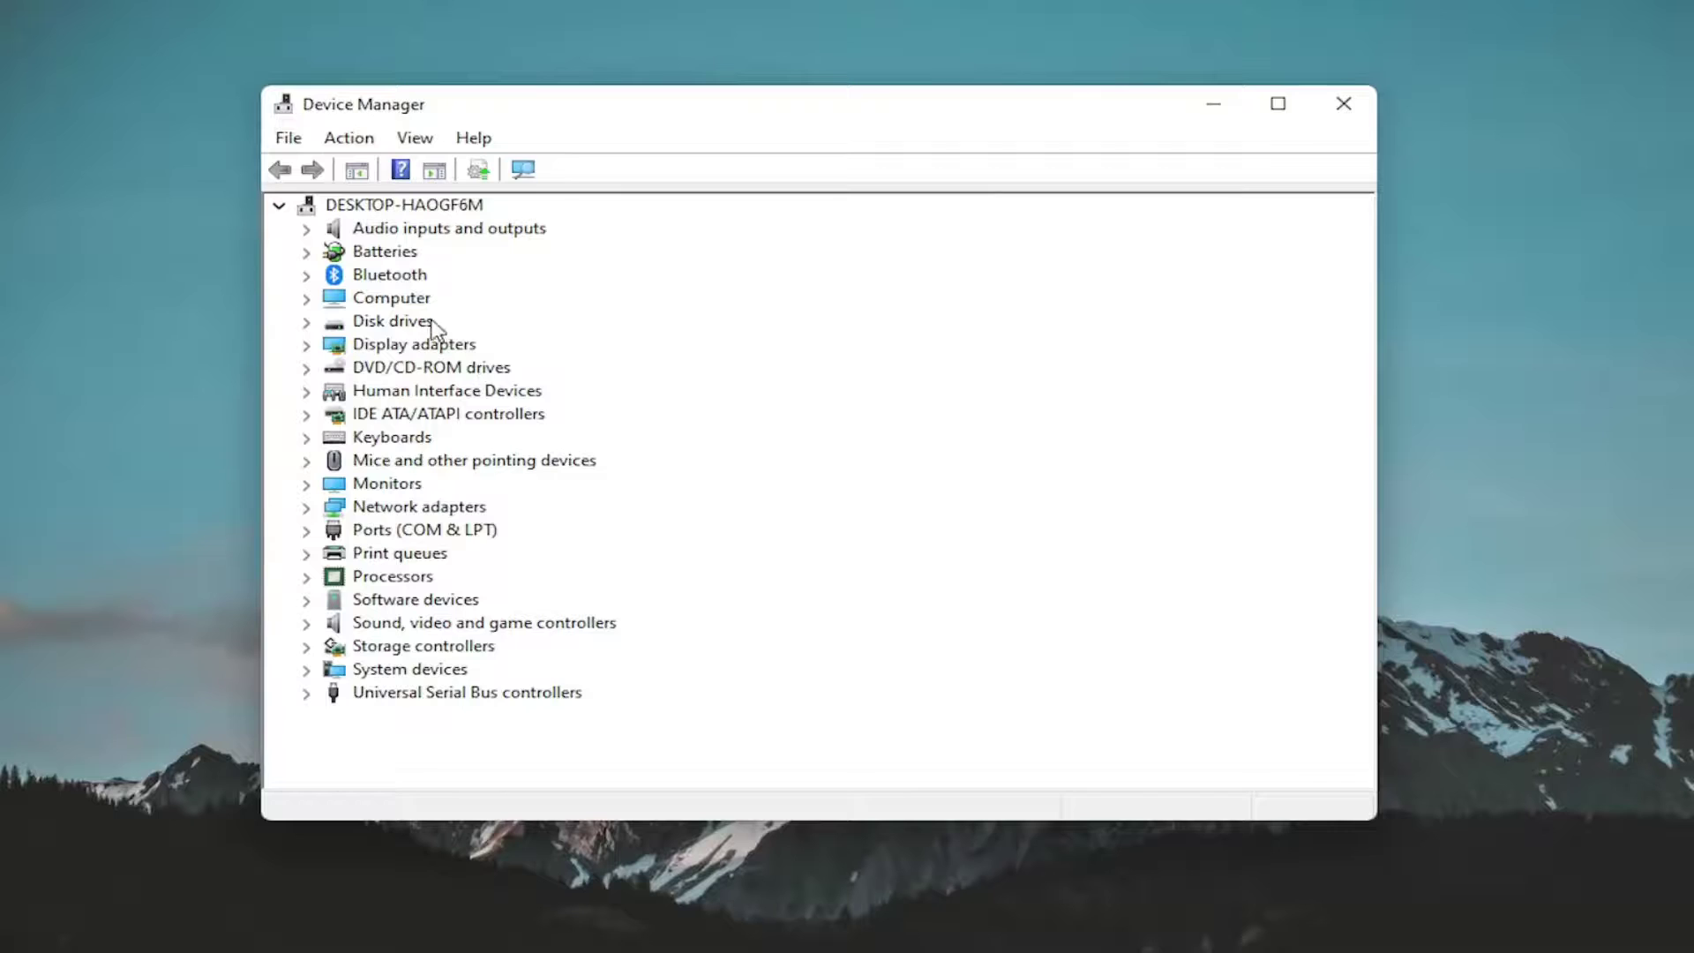
pyautogui.doubleClick(426, 346)
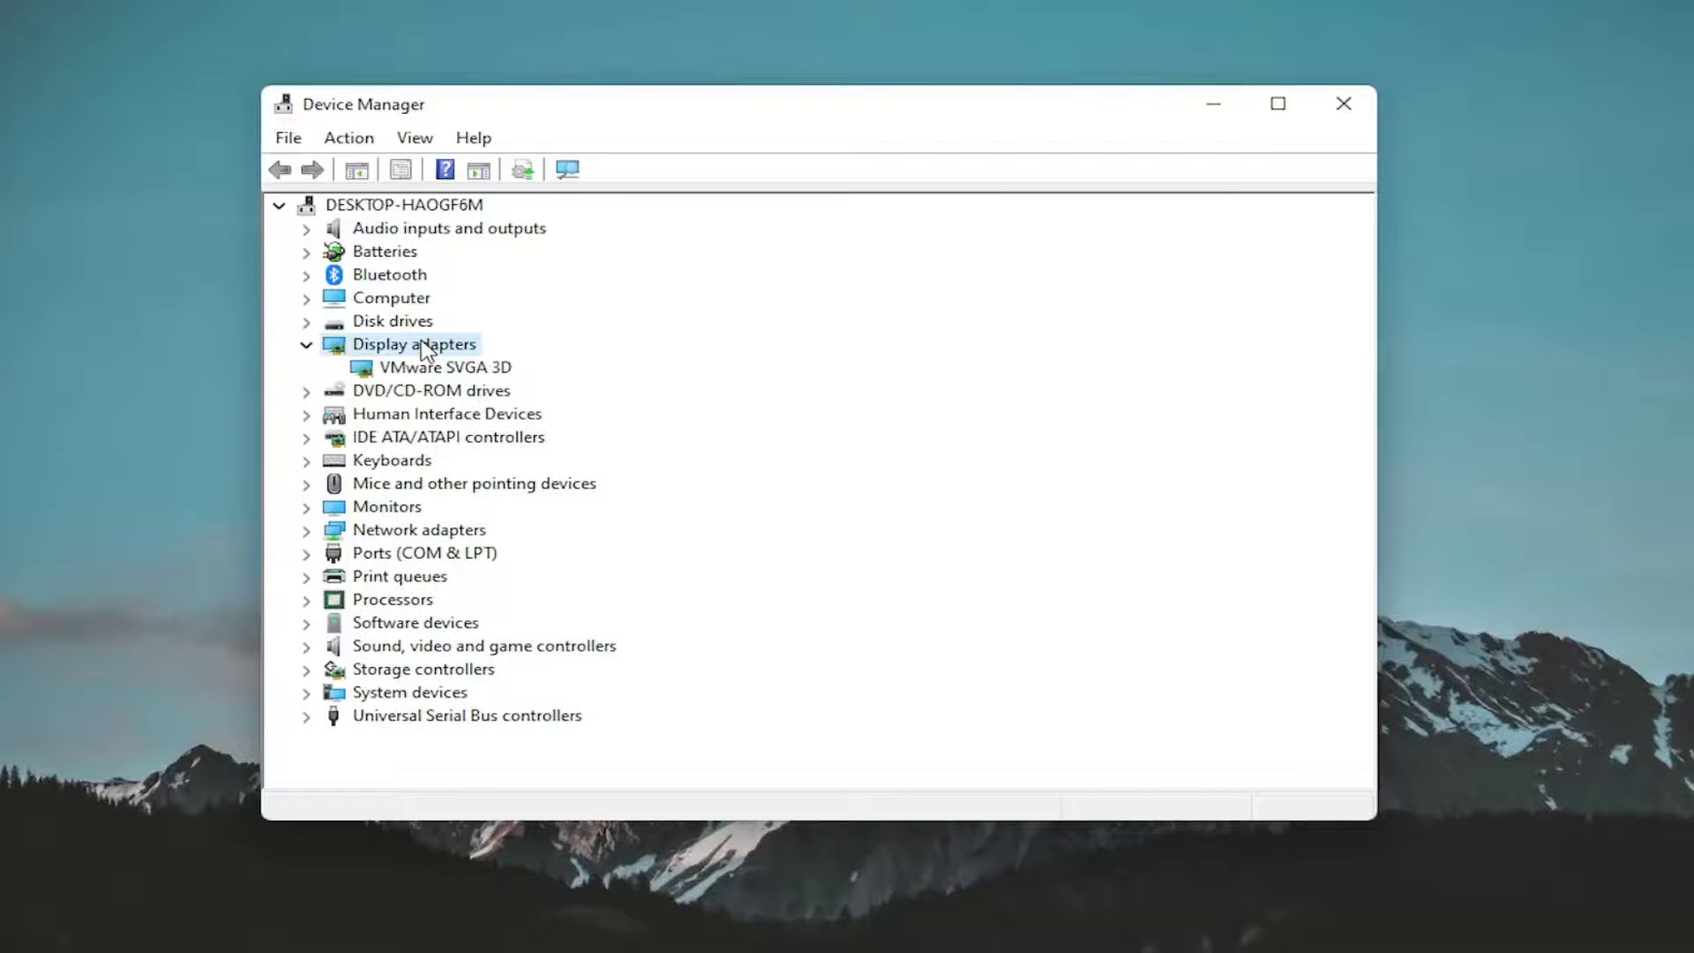
pyautogui.click(411, 367)
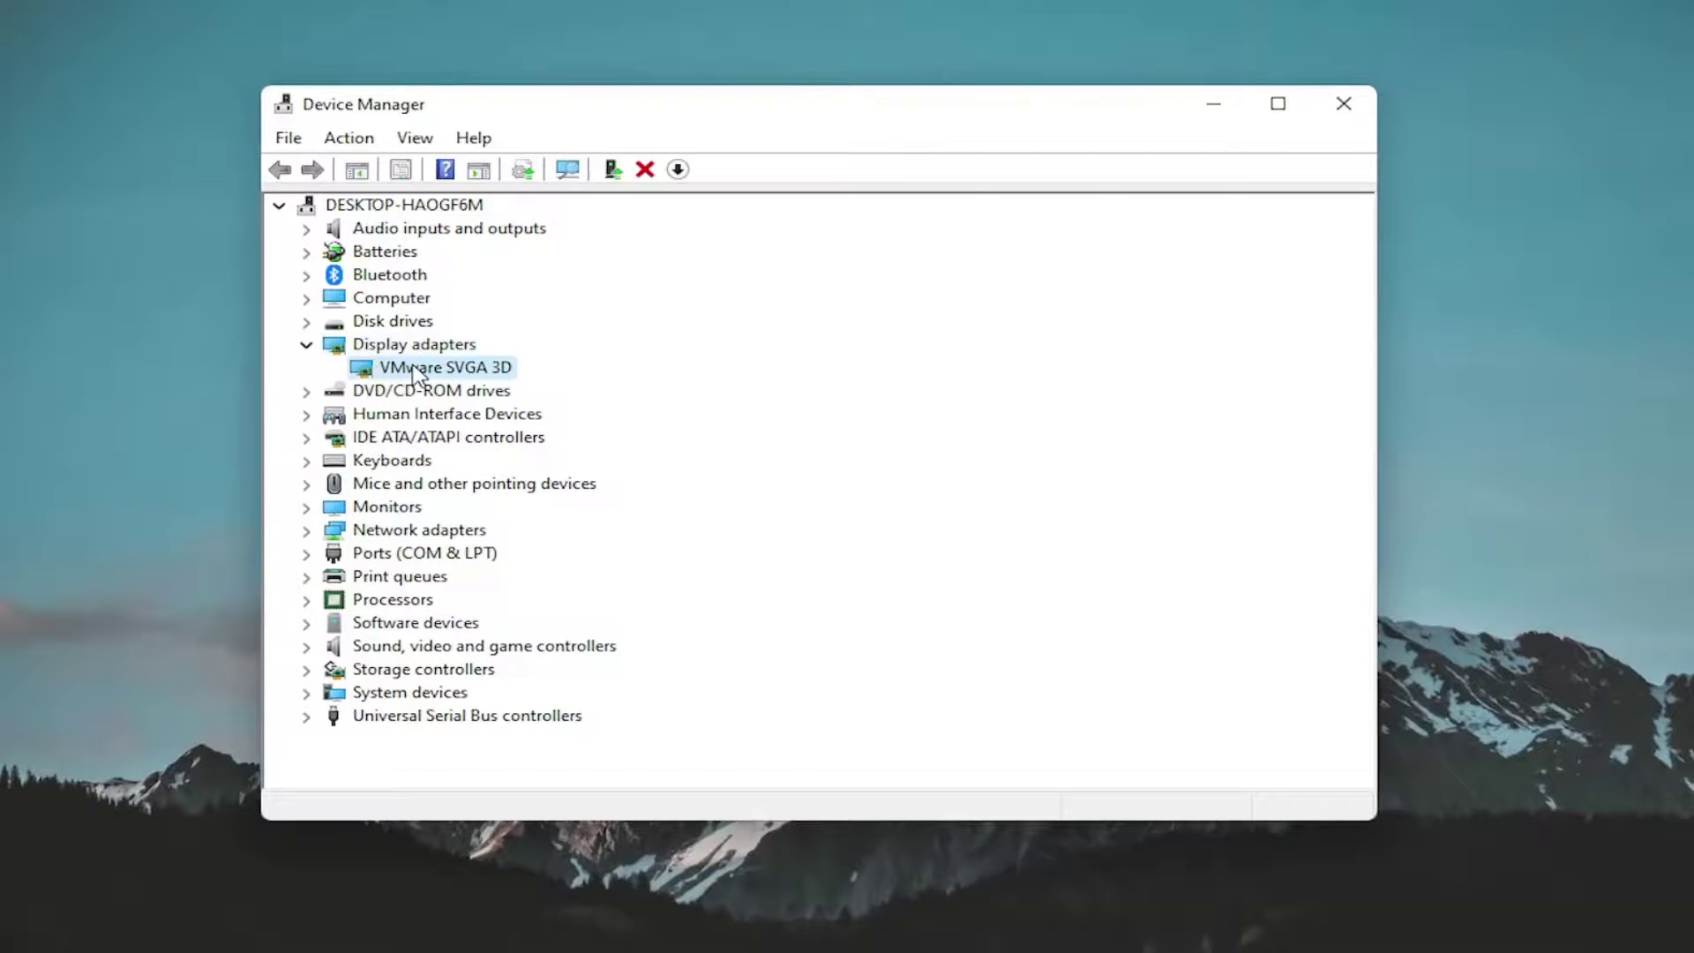
pyautogui.rightClick(412, 369)
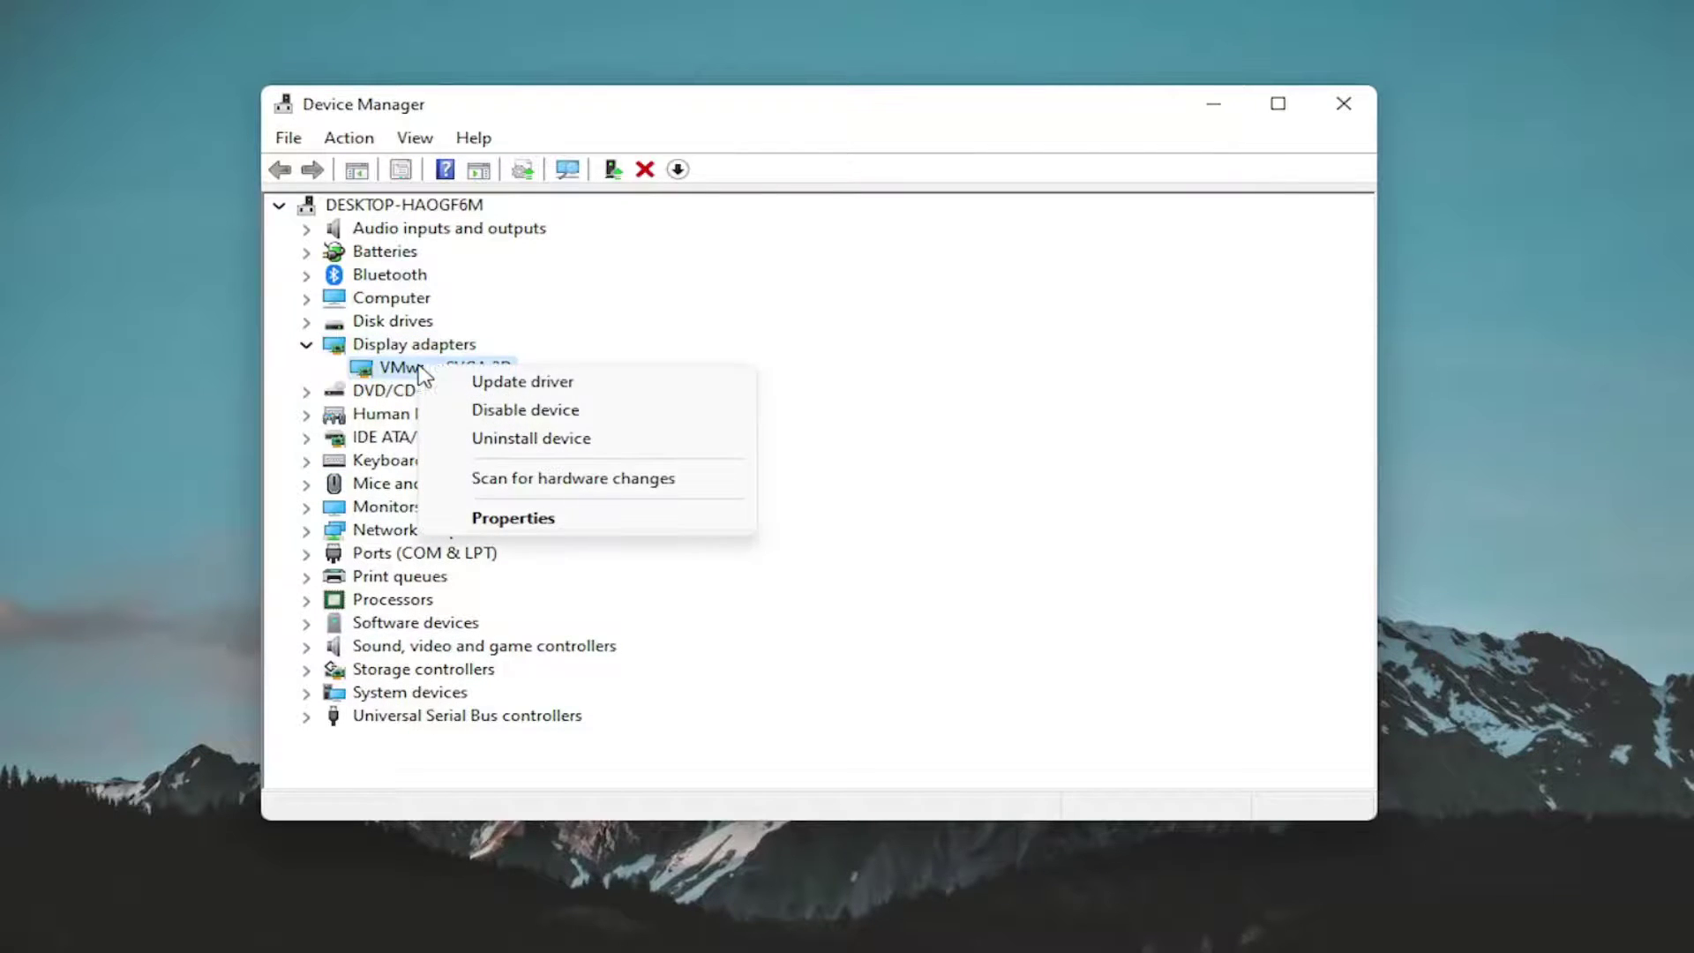
pyautogui.click(505, 382)
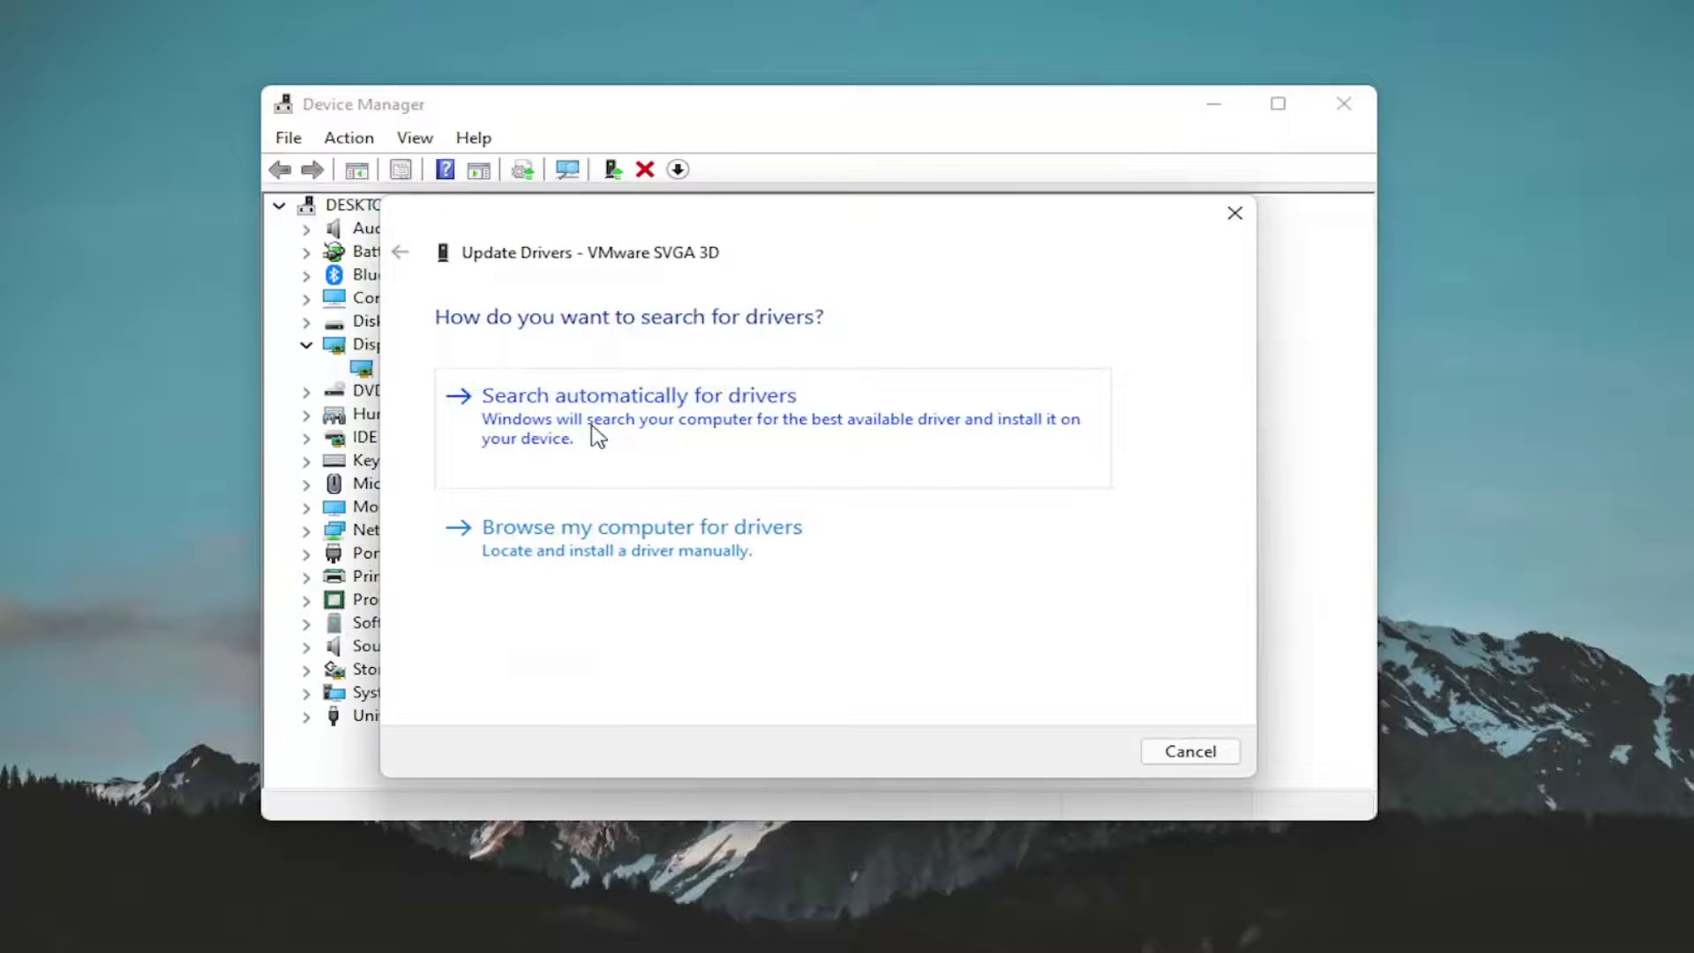
# Install VMware SVGA 3D from this computer's driver list, then close the wizard and Device Manager
pyautogui.click(578, 556)
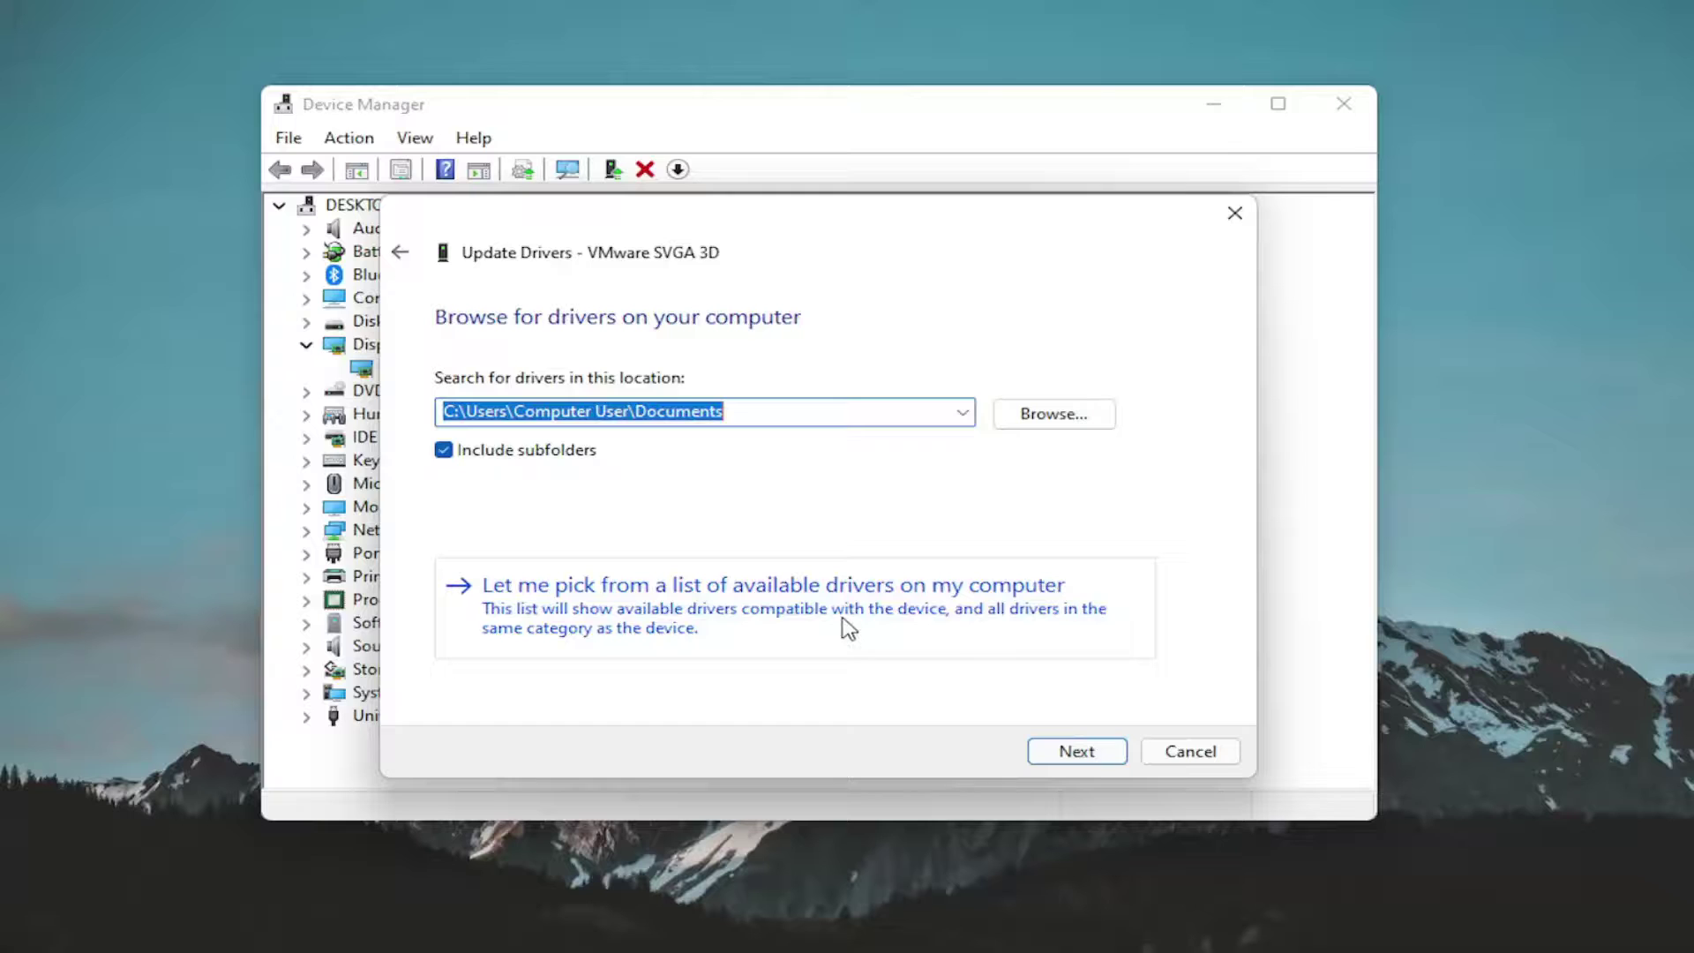
pyautogui.click(975, 608)
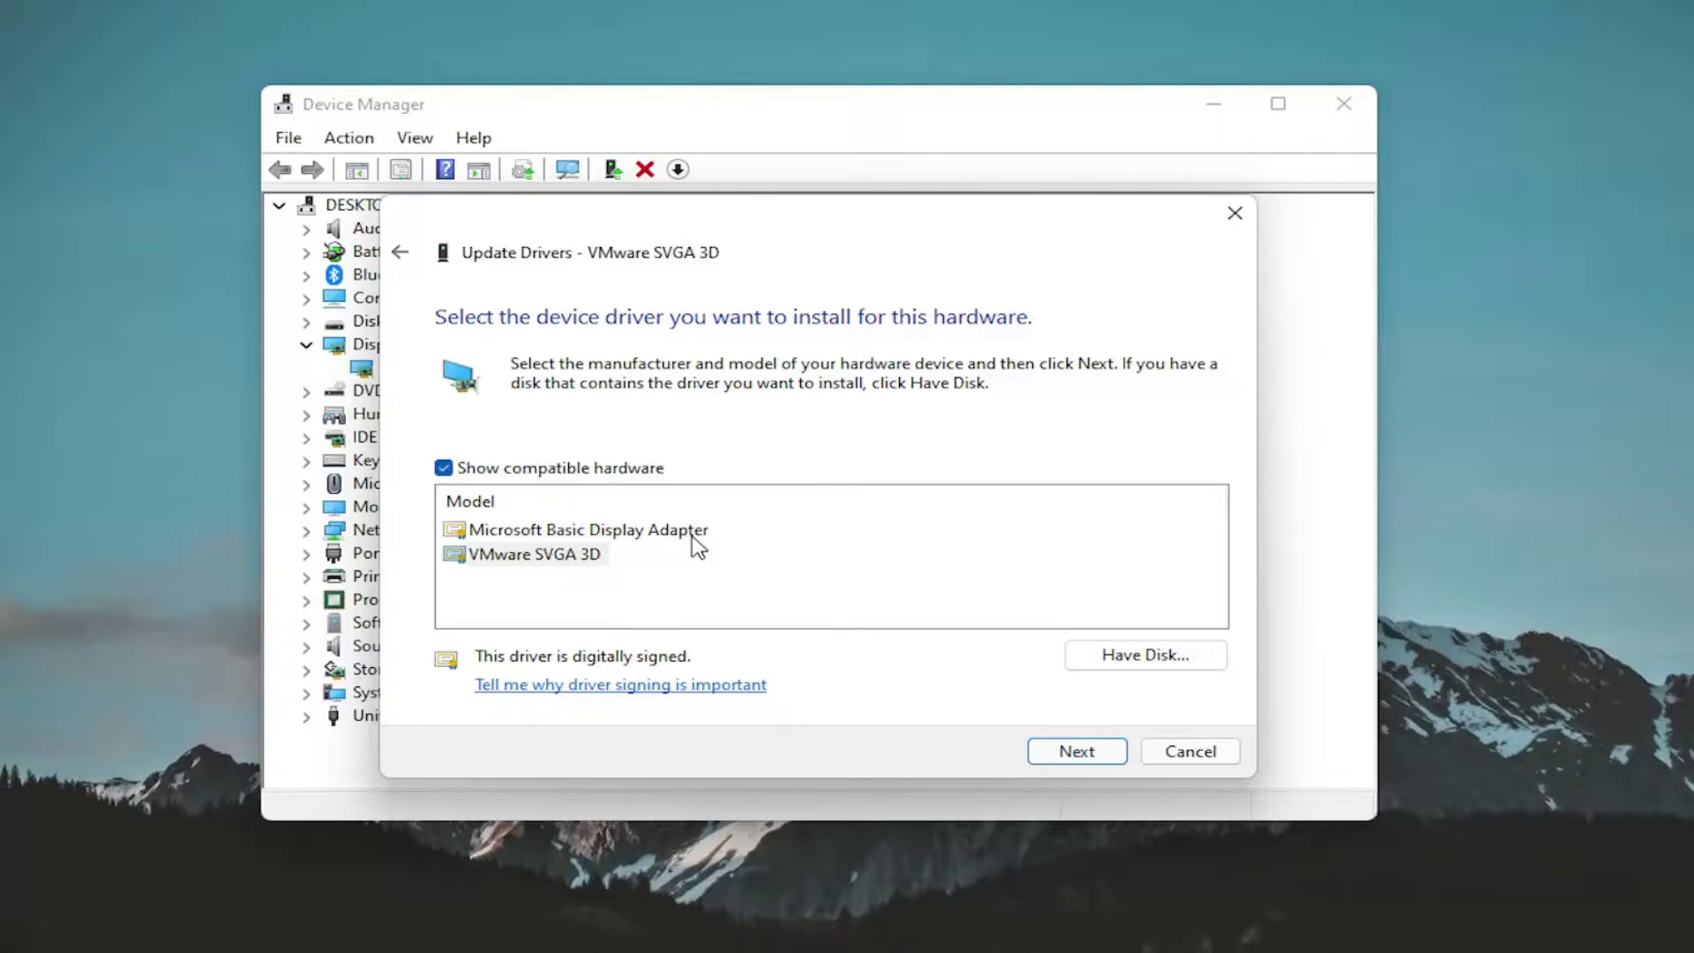
pyautogui.click(1056, 748)
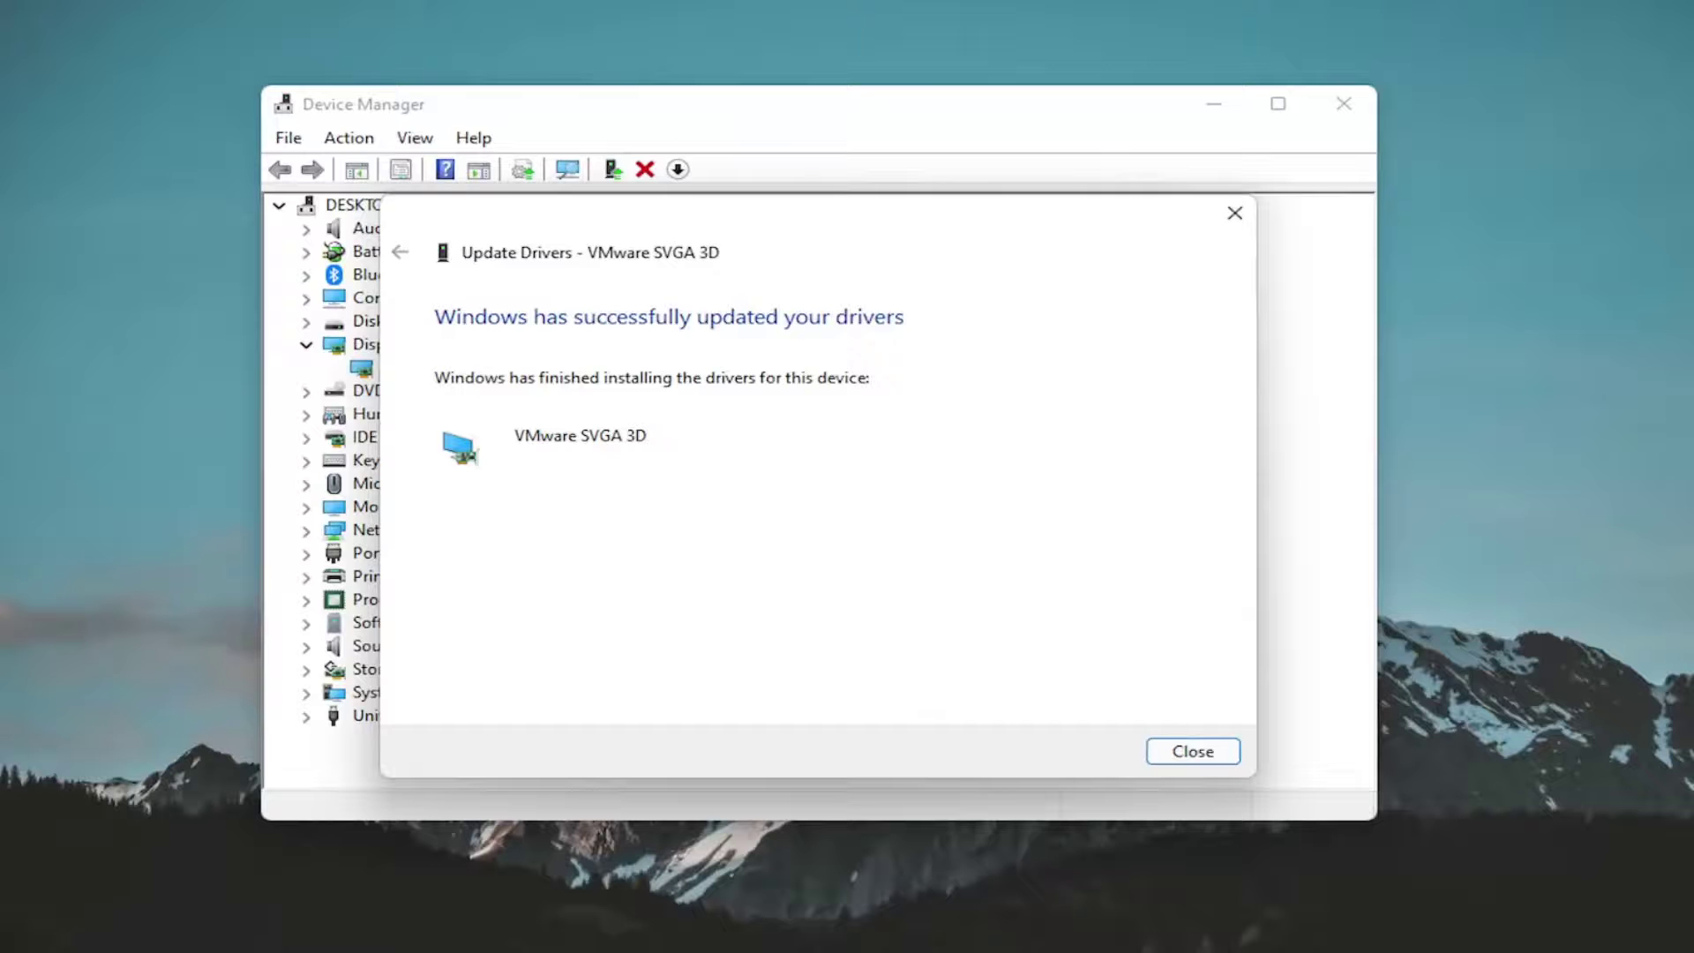
pyautogui.click(1177, 733)
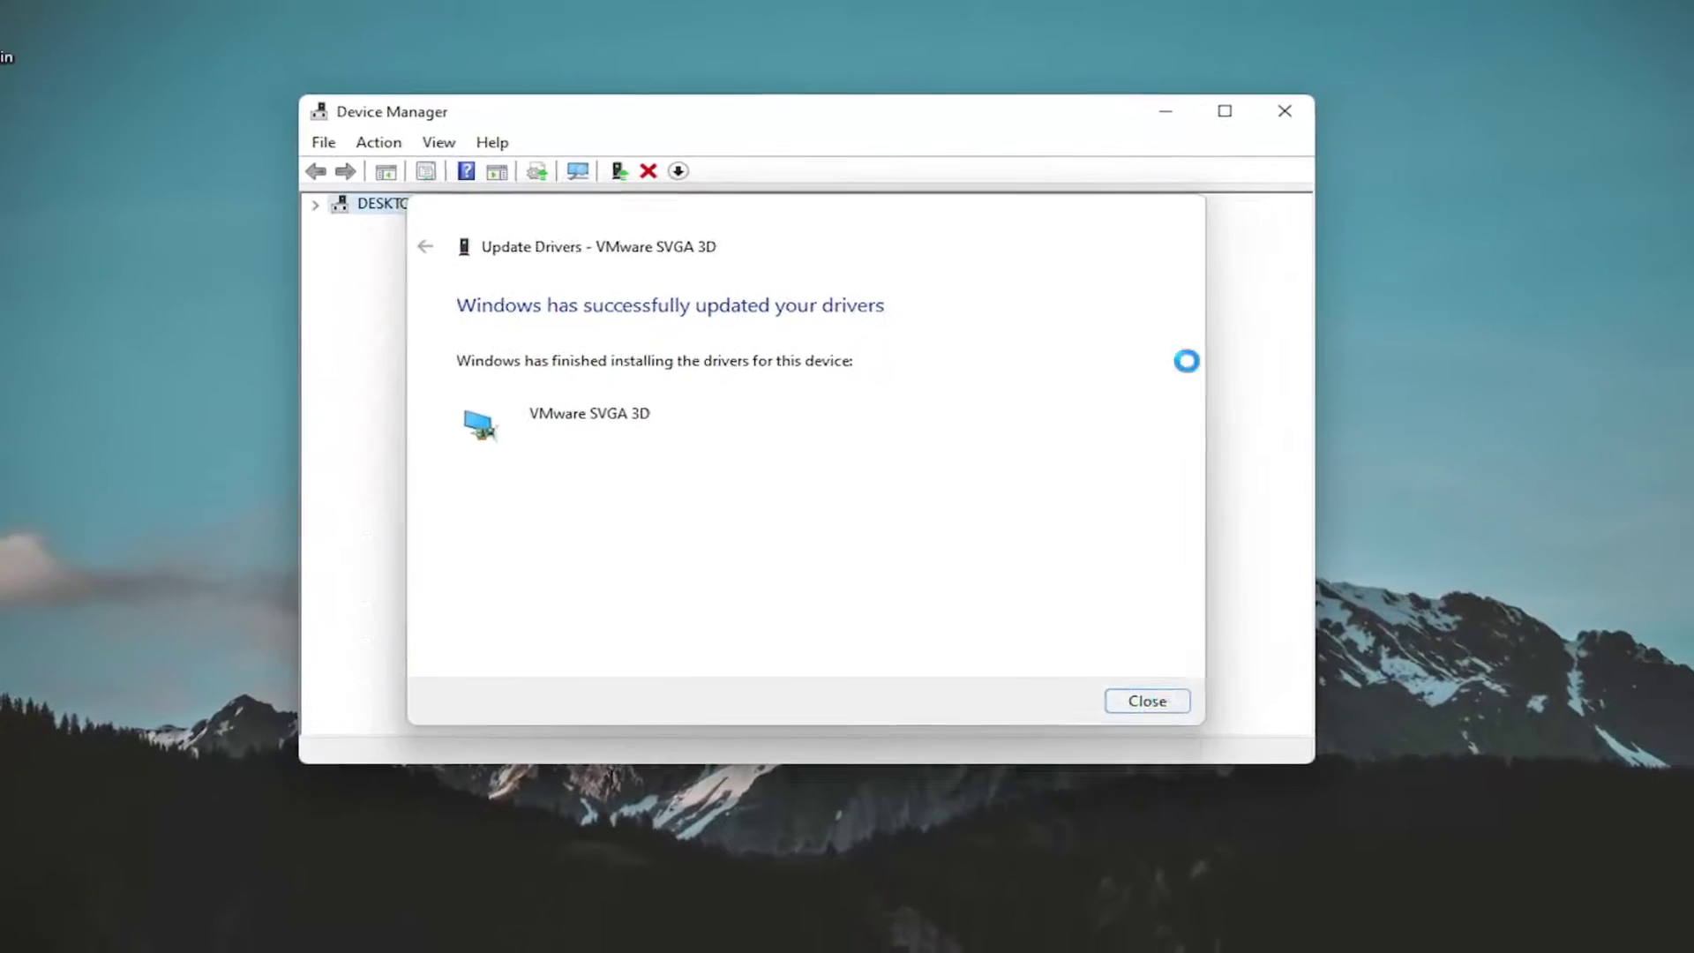
pyautogui.click(1323, 106)
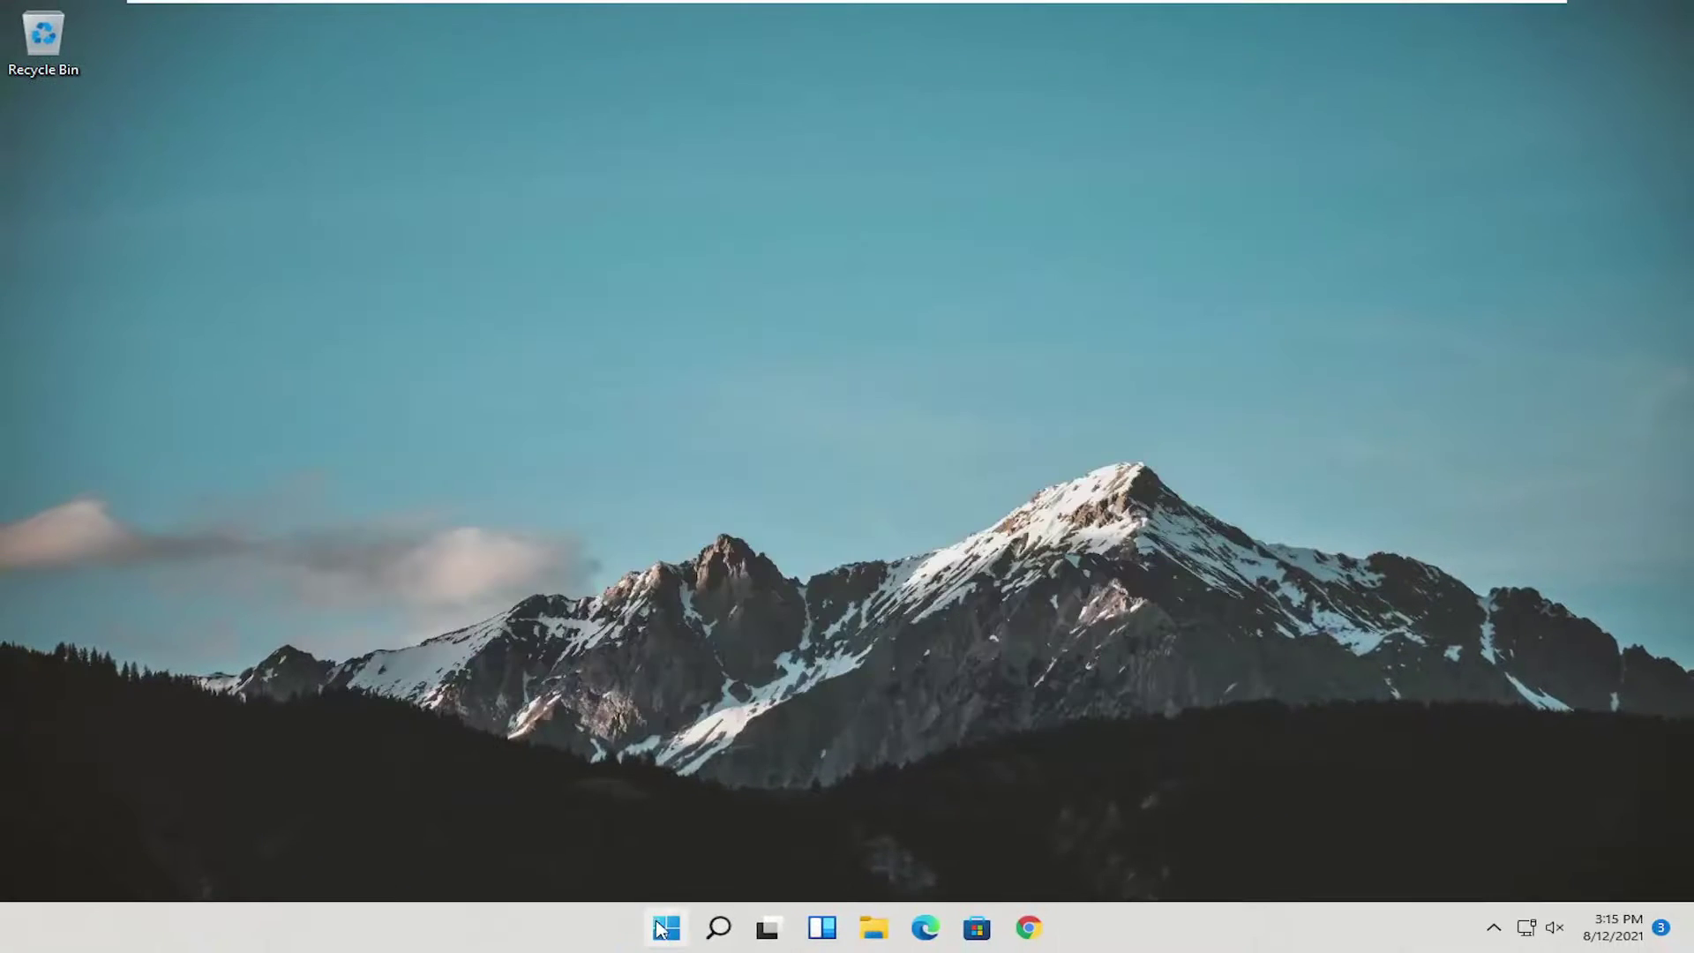
# Restart the computer from the Start button's quick-link menu
pyautogui.rightClick(658, 929)
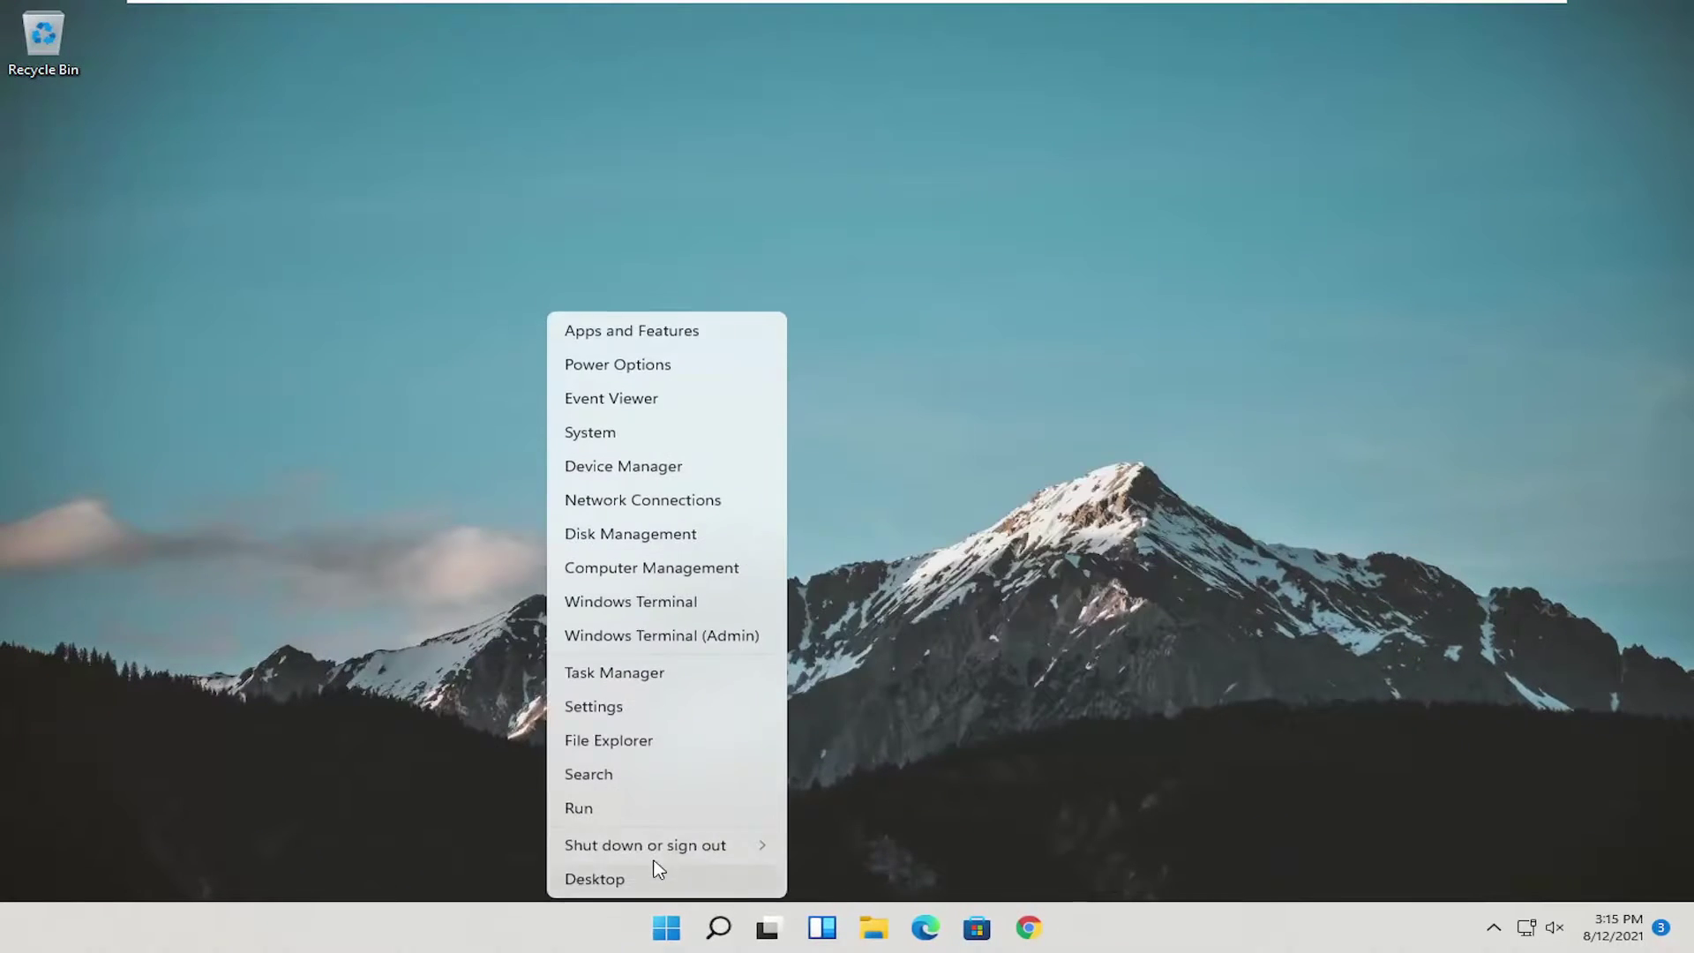